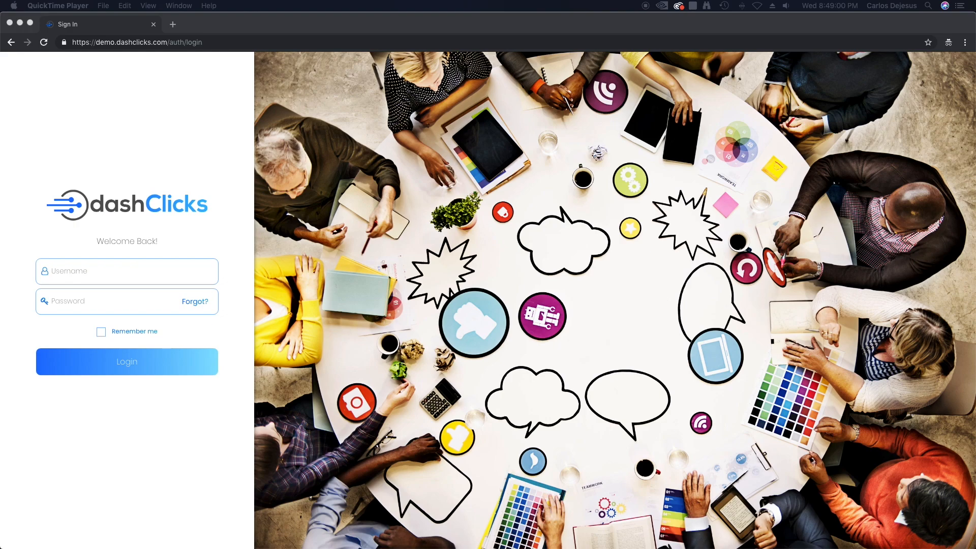
Sign in to the dashboard by entering the account's username and password.
click(93, 272)
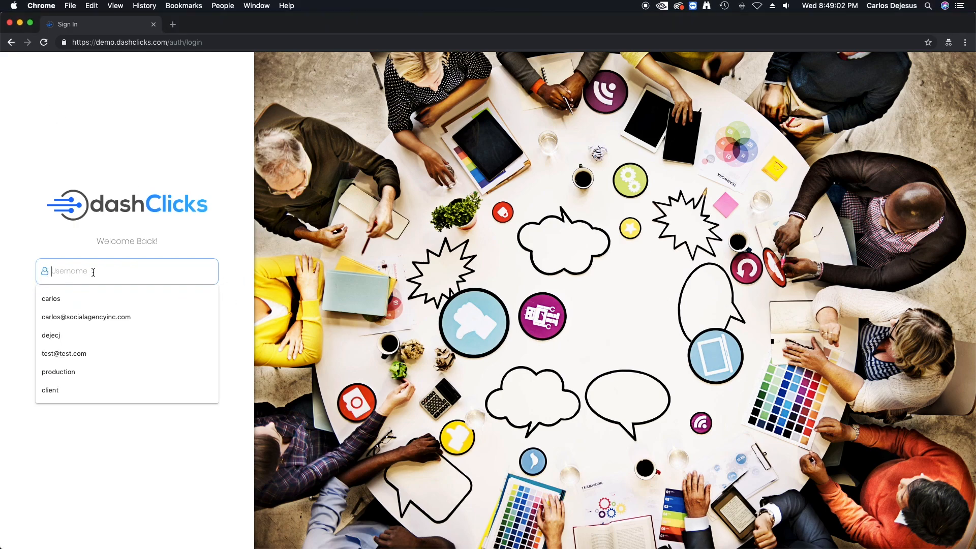
text(carlos)
key(Tab)
text(•••••)
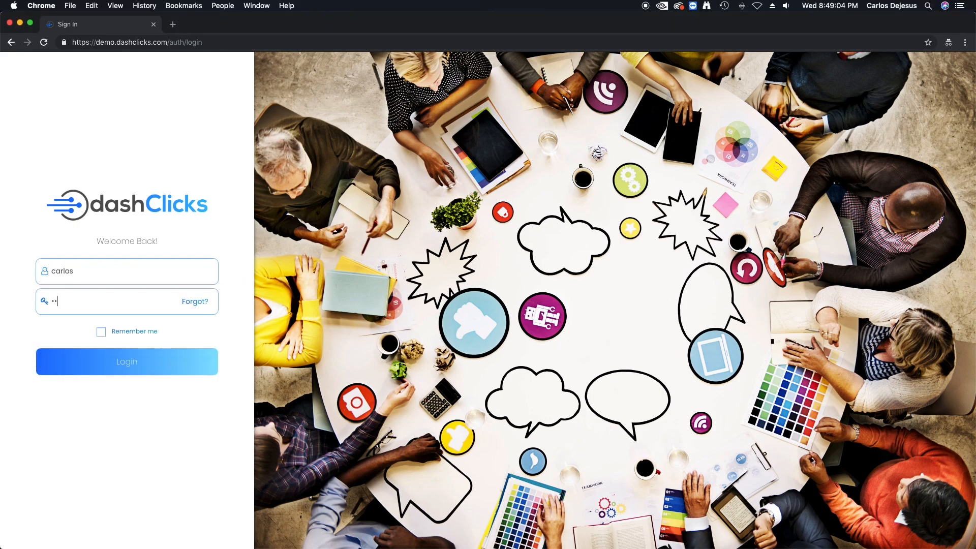
text(•••••)
key(Return)
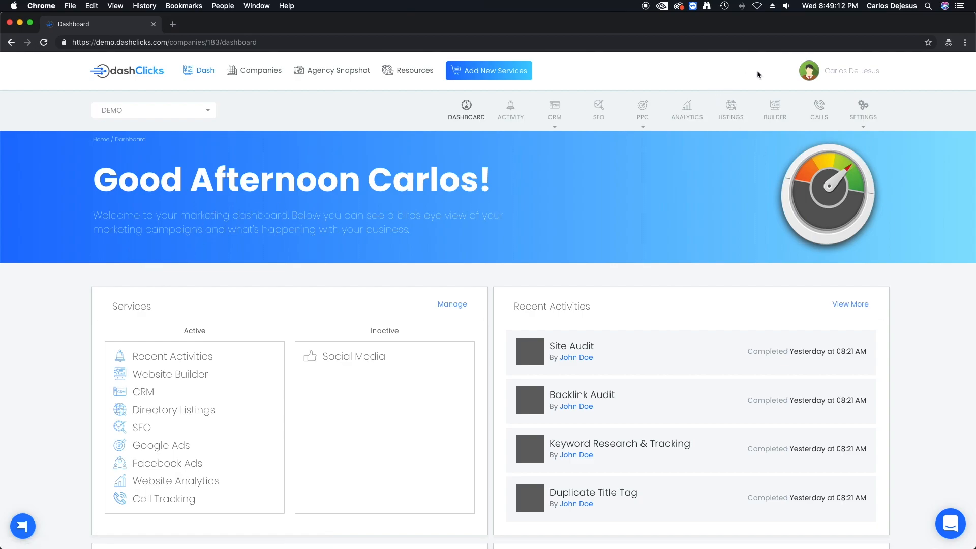
Open the agency's Custom Domain settings and choose a custom domain instead of the Dash Clicks address.
mouse_move(847, 74)
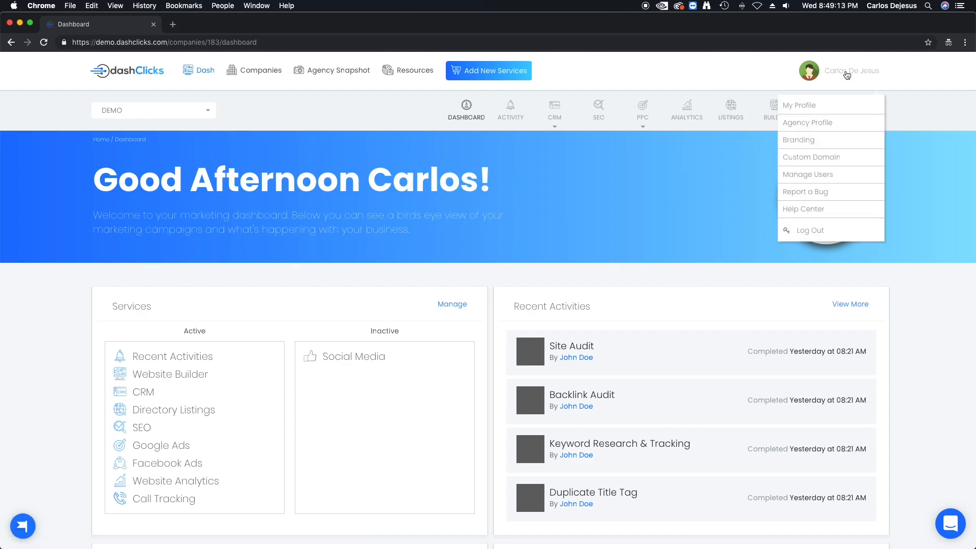
click(826, 157)
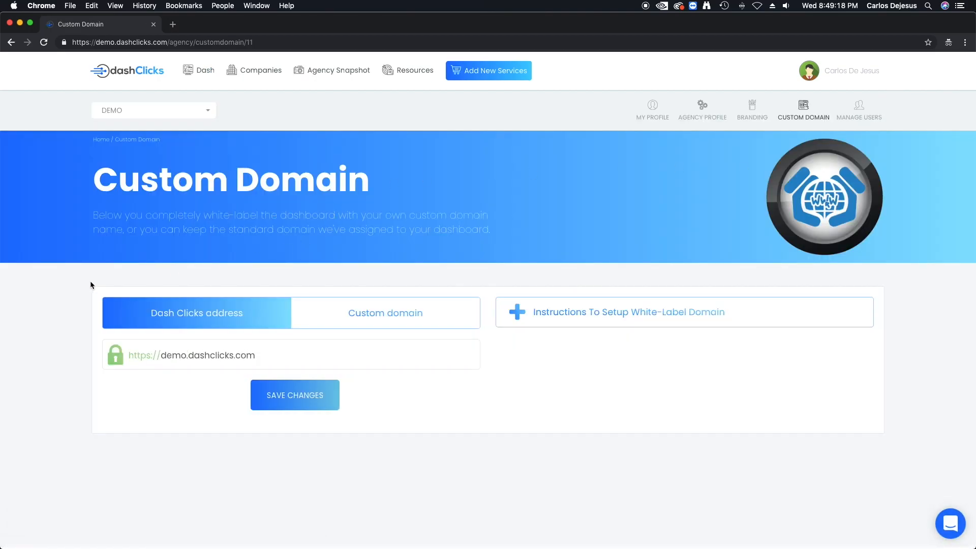
click(376, 319)
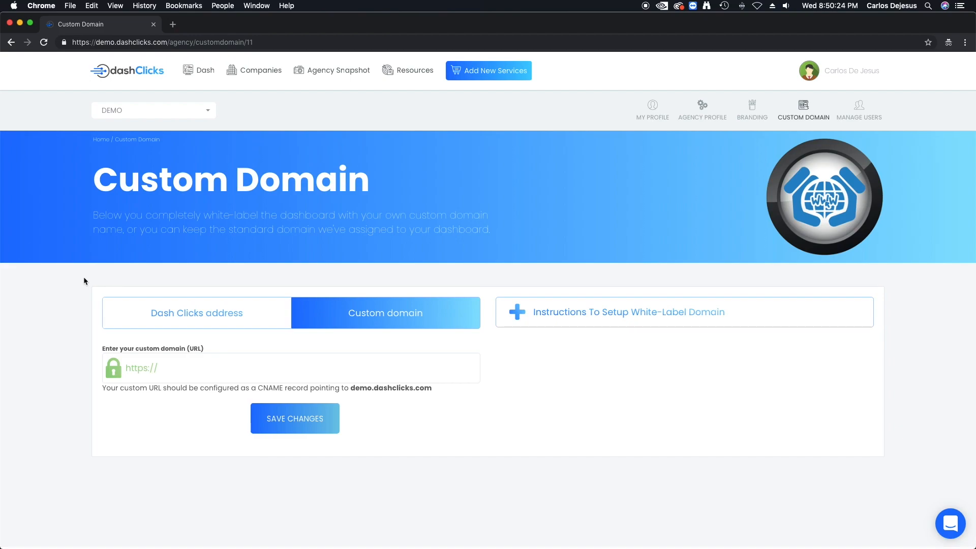
Set the custom domain URL to app.pixalytics.co and save the changes.
click(178, 368)
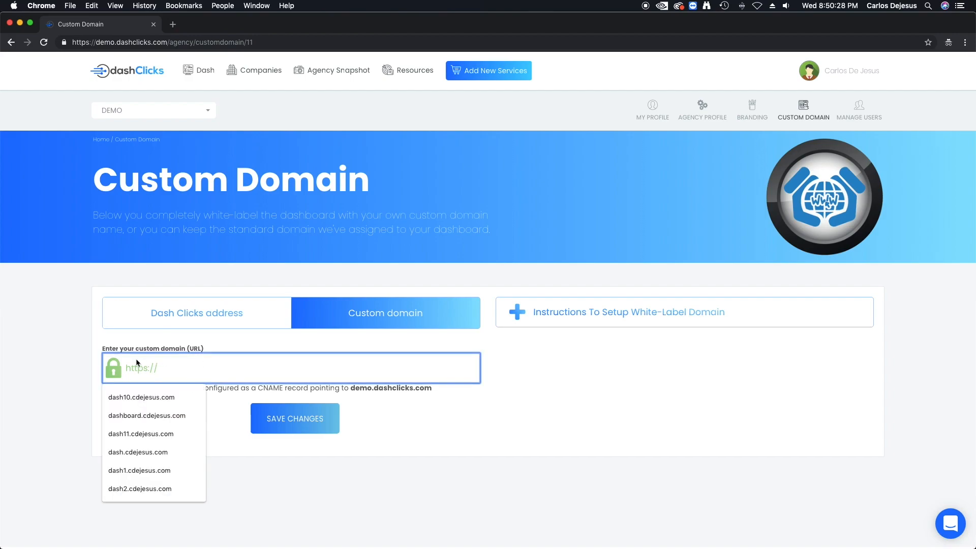
text(app.)
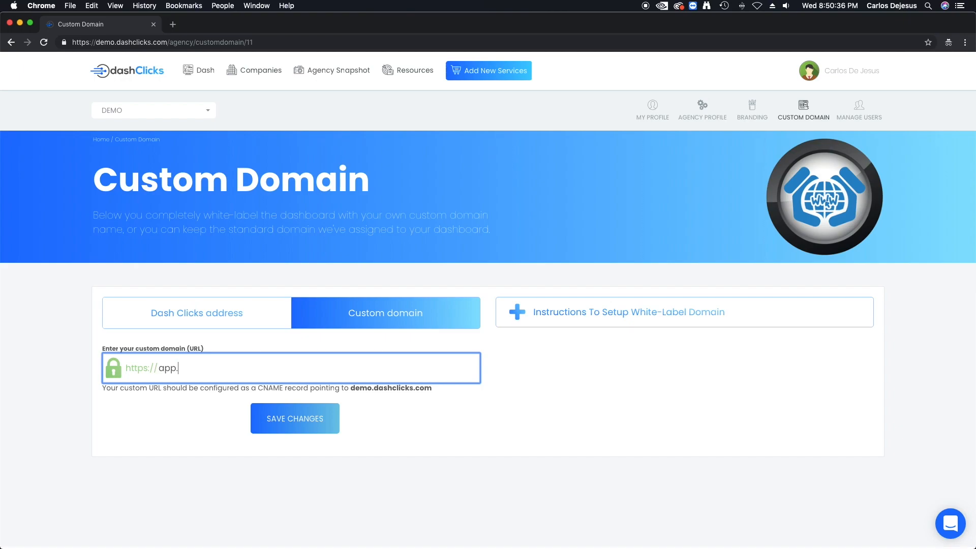
text(pixalytics.co)
drag(246, 367, 158, 368)
click(192, 368)
click(305, 419)
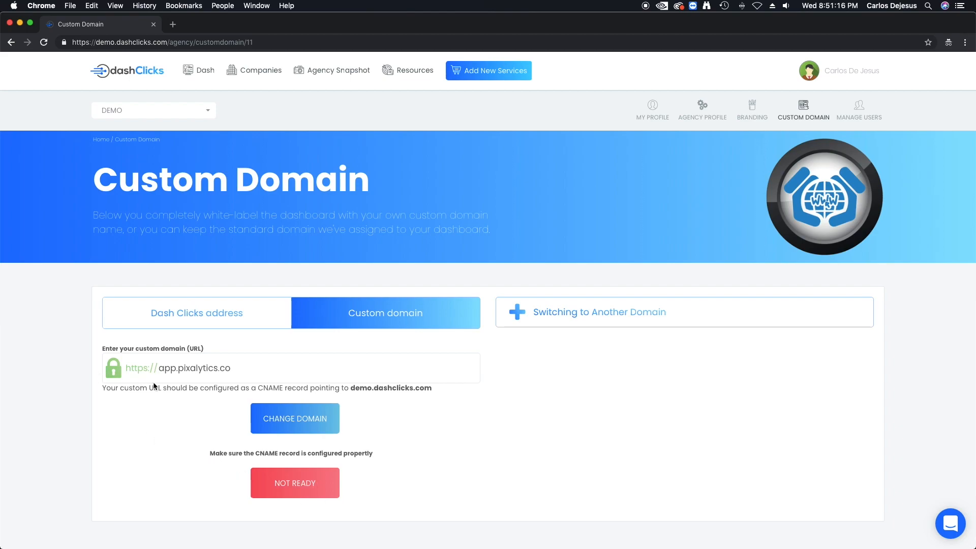
Copy the CNAME target demo.dashclicks.com and switch to the Namecheap window with the Advanced DNS page of pixalytics.co.
click(236, 370)
click(115, 391)
drag(351, 388, 440, 392)
key(super+c)
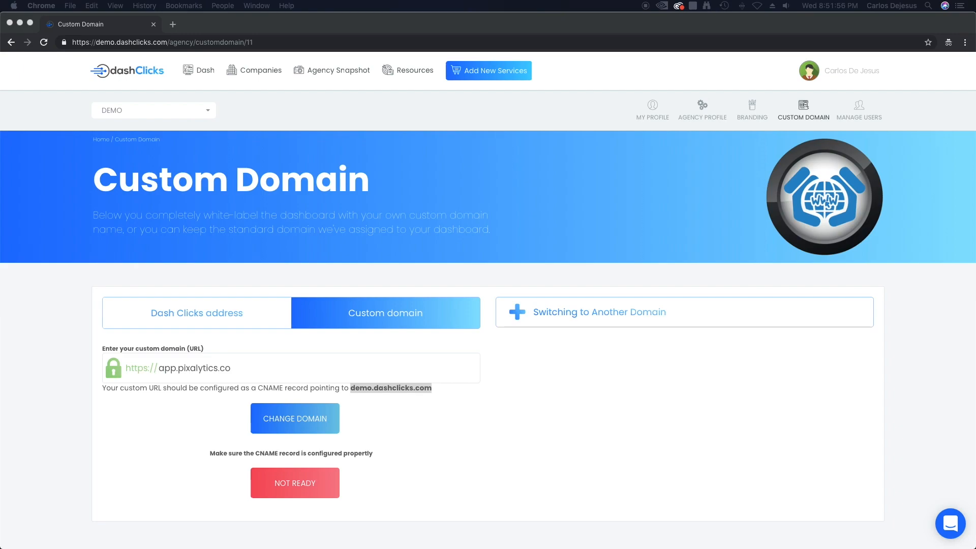
drag(0, 61, 433, 1)
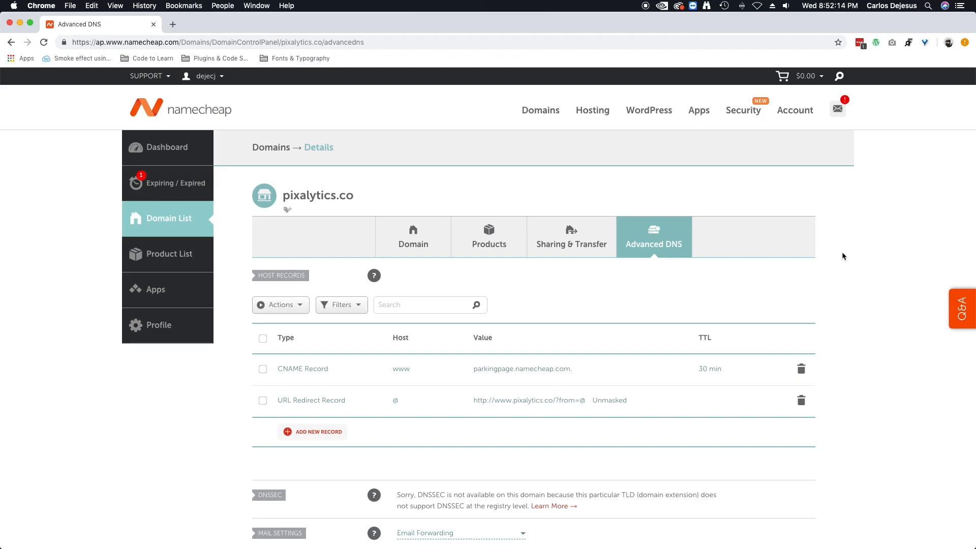
Add a new CNAME Record to the host records with the value demo.dashclicks.com.
click(316, 435)
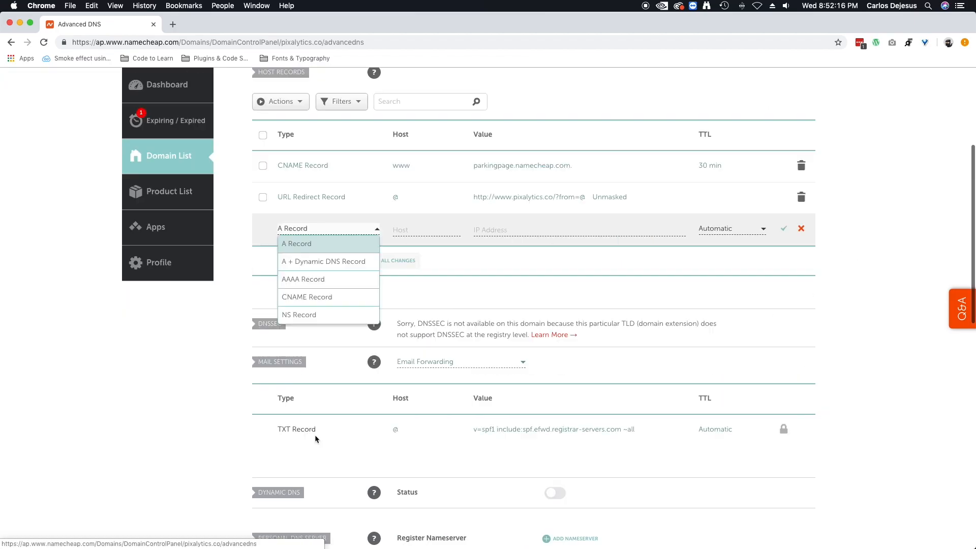
click(322, 297)
click(501, 231)
key(super+v)
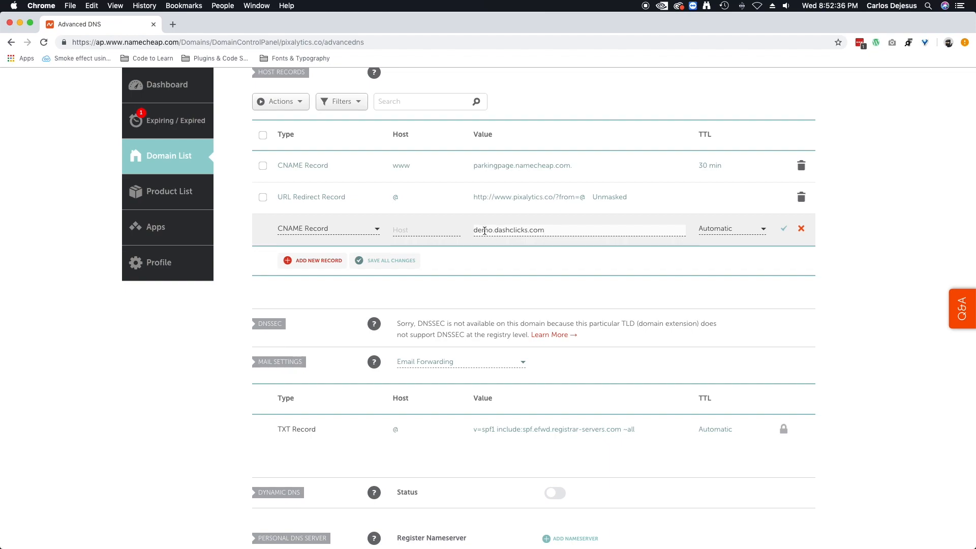
Check the subdomain part of the custom domain in the dashClicks window, then enter app as the new CNAME record's host in Namecheap.
click(421, 230)
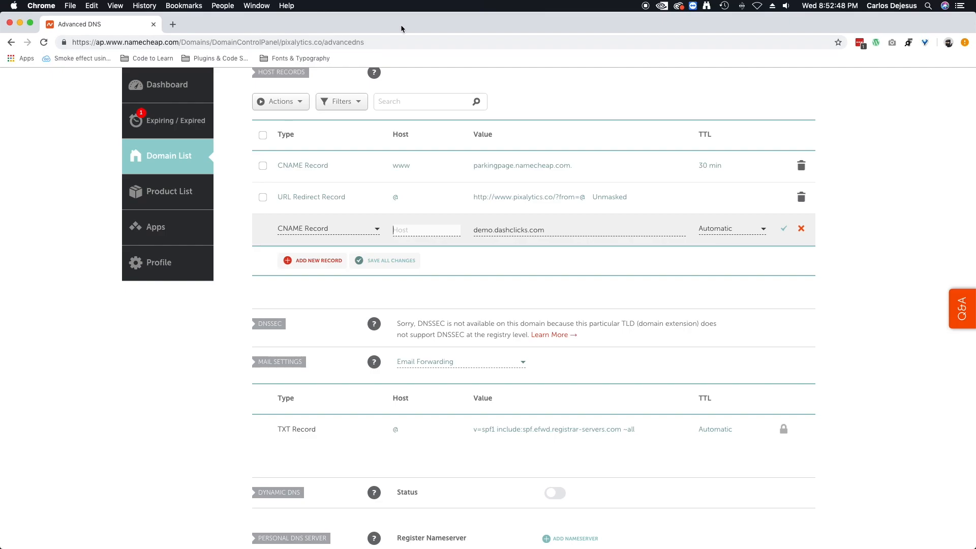
drag(416, 31, 0, 71)
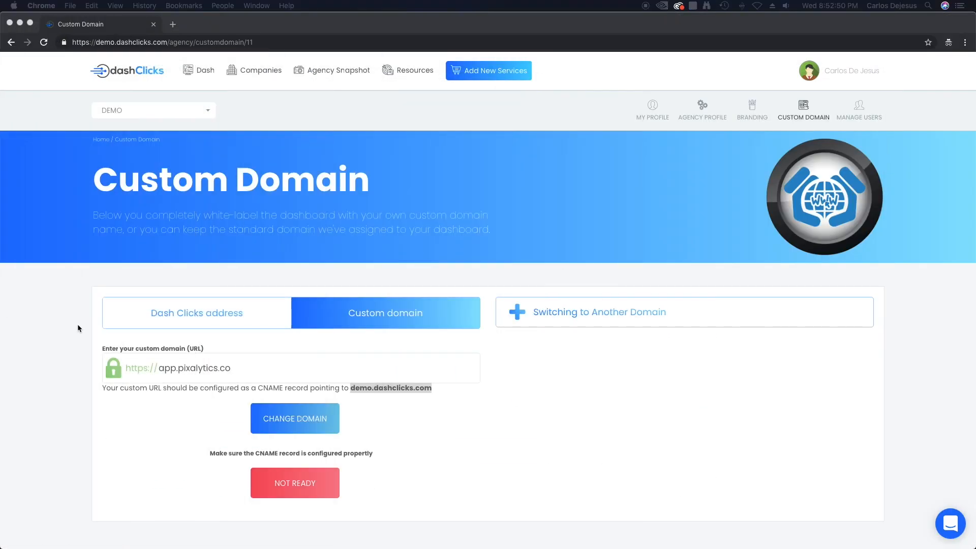
click(171, 375)
double_click(170, 369)
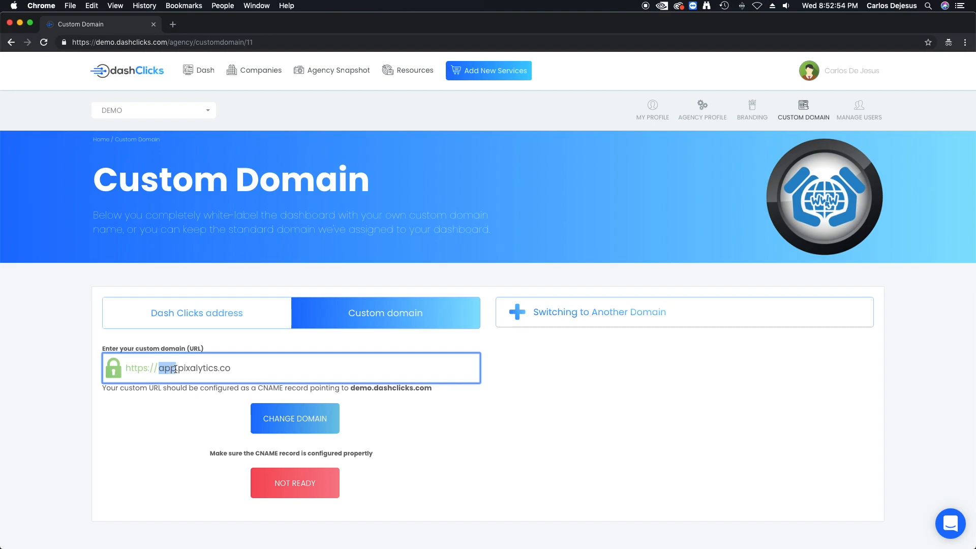
click(168, 369)
double_click(168, 370)
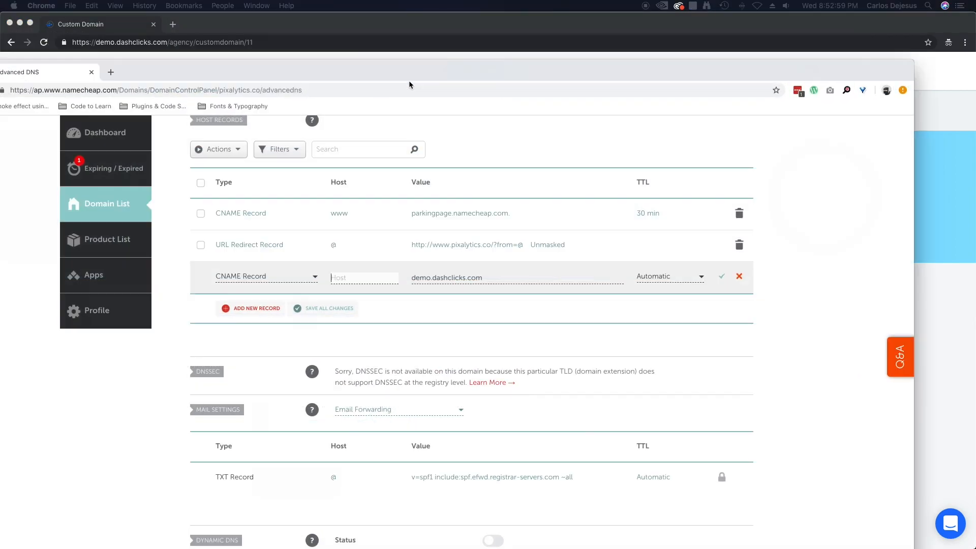
drag(409, 80, 445, 25)
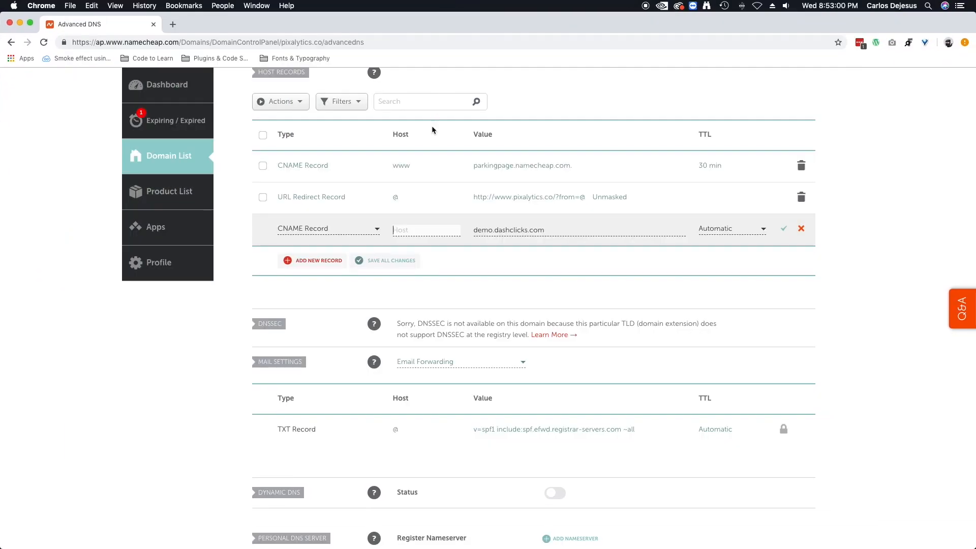
click(414, 234)
text(app)
Set the new CNAME record's TTL to 1 min and save the record.
click(733, 228)
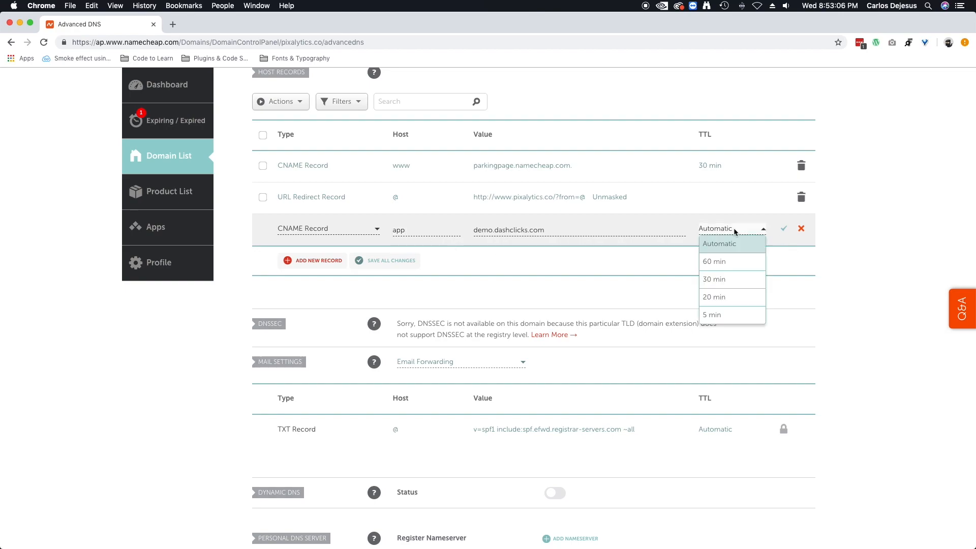
scroll(742, 310, down, 1)
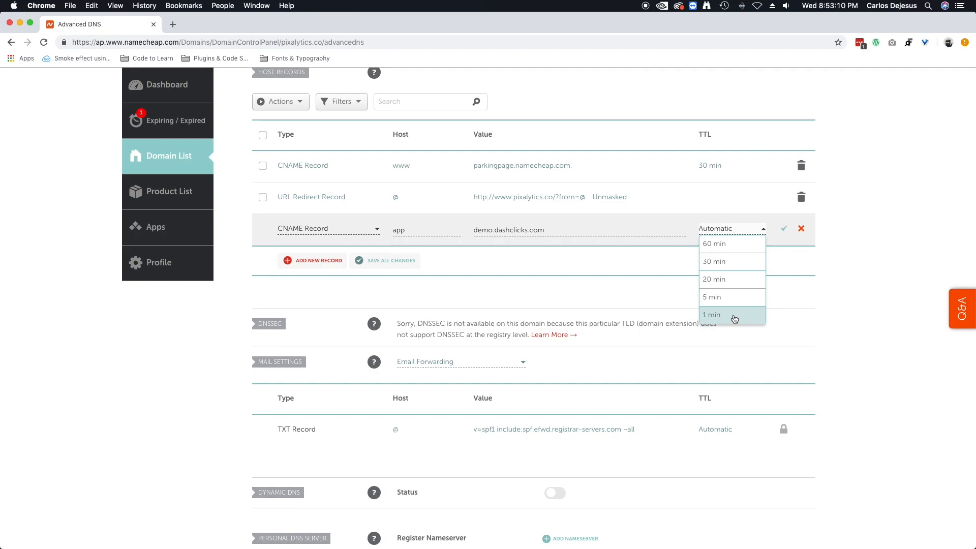
click(735, 319)
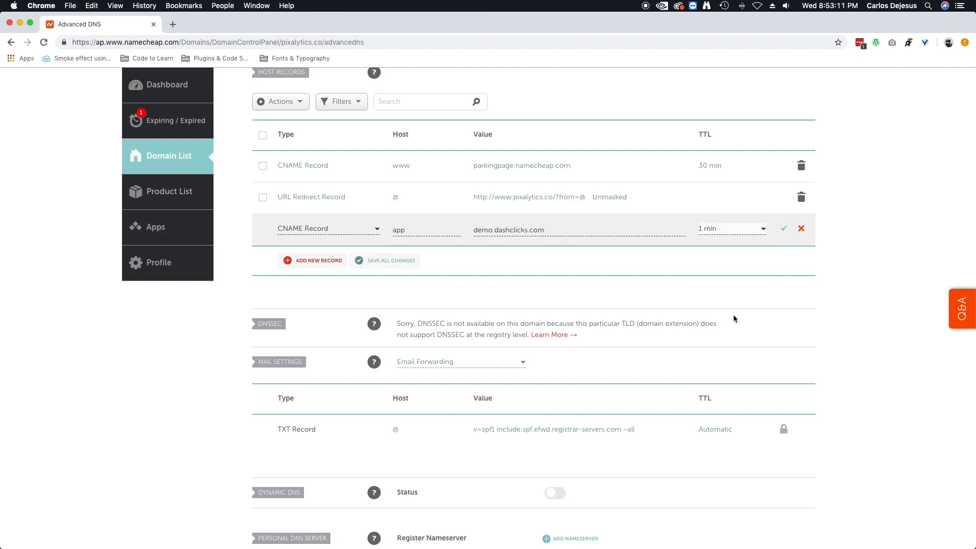
click(784, 230)
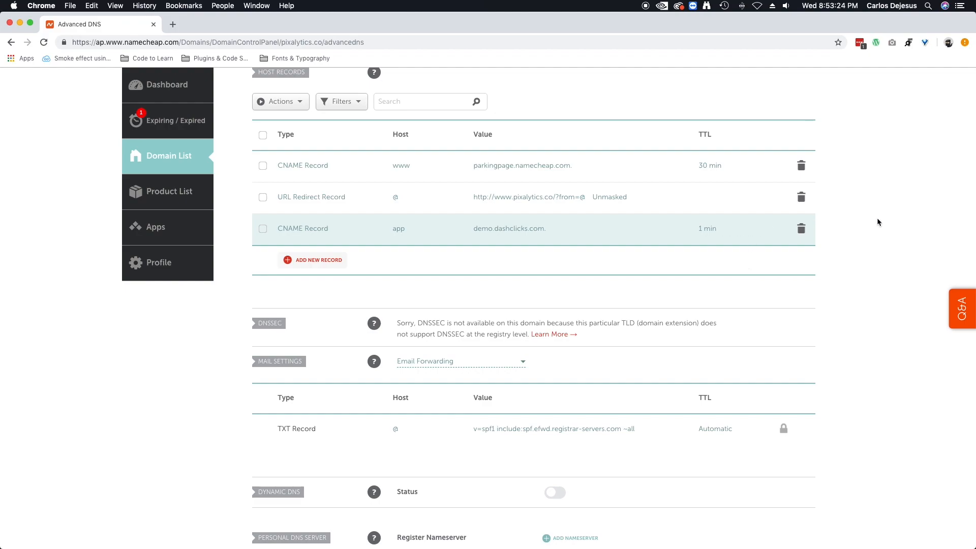
Start deleting the URL Redirect Record, but decline the deletion.
click(801, 197)
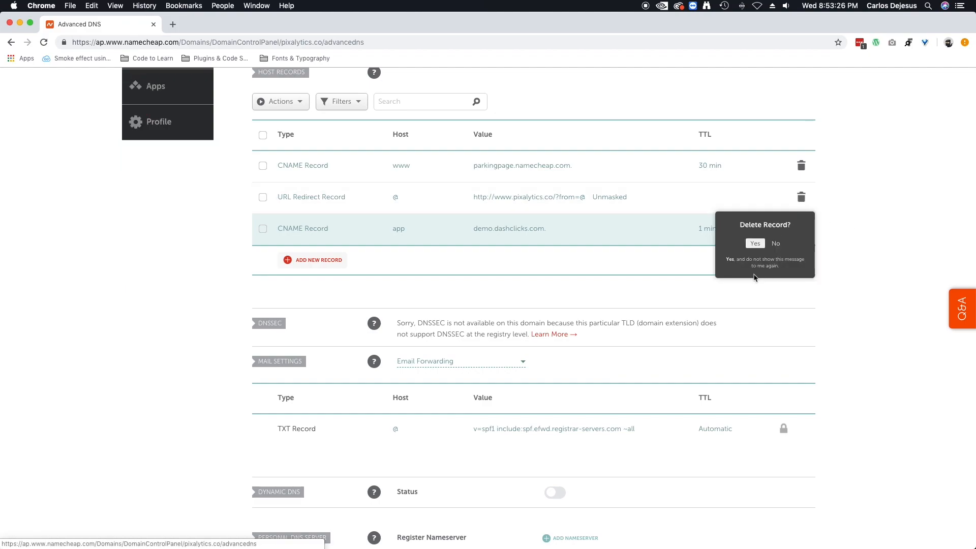
click(775, 244)
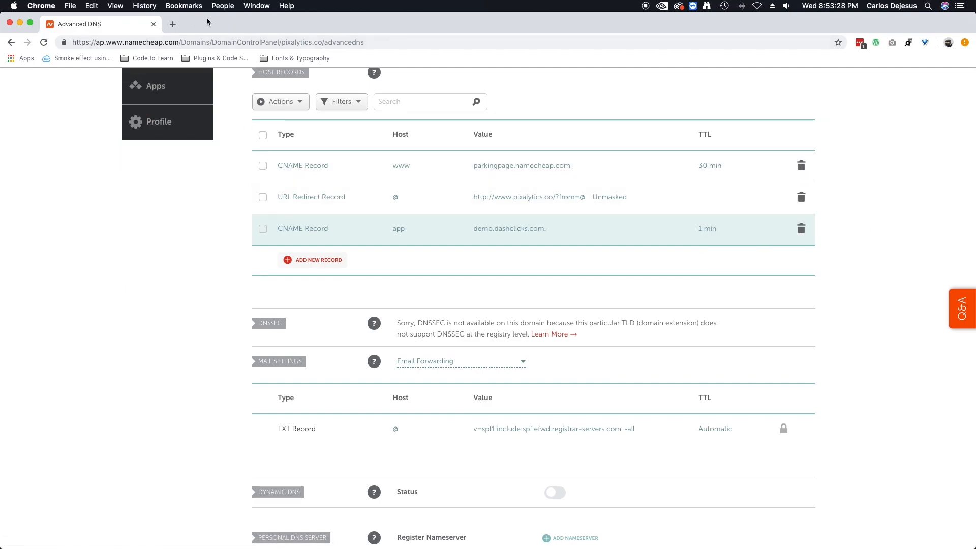
Switch back to the dashClicks window and try to activate the custom domain app.pixalytics.co.
drag(203, 21, 0, 21)
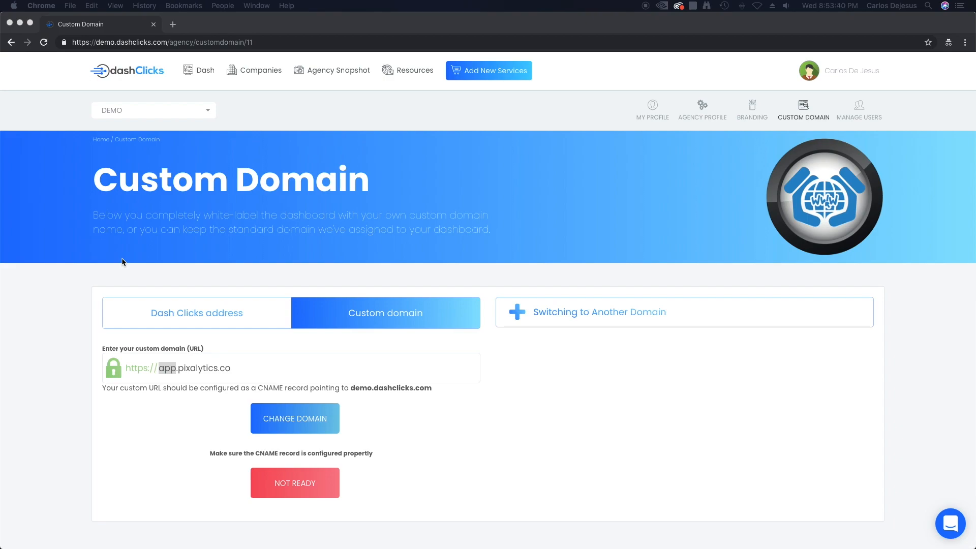
click(284, 490)
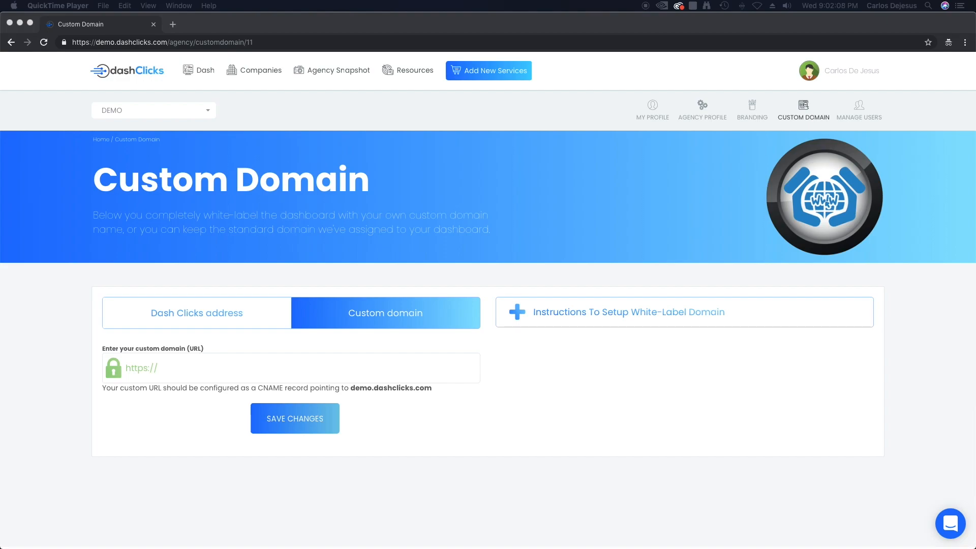
click(425, 274)
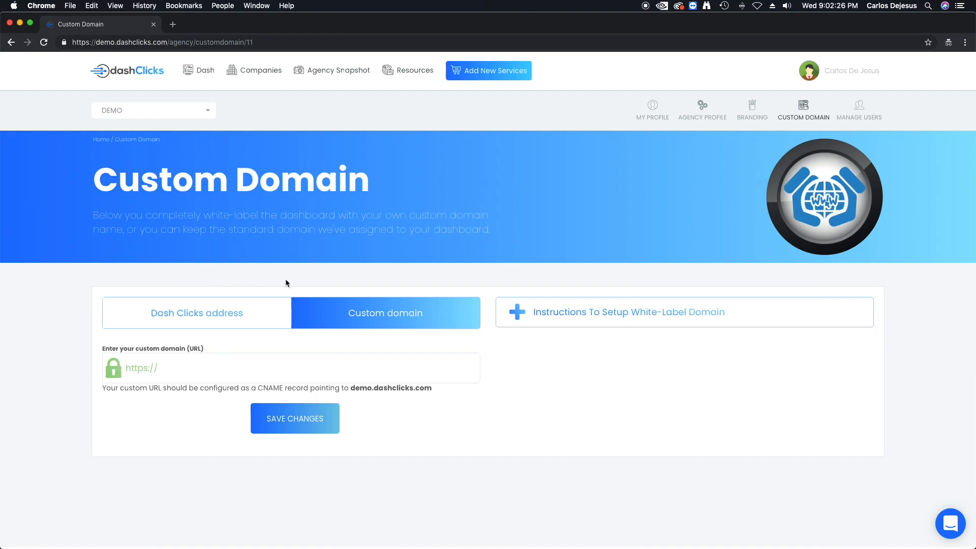
click(293, 361)
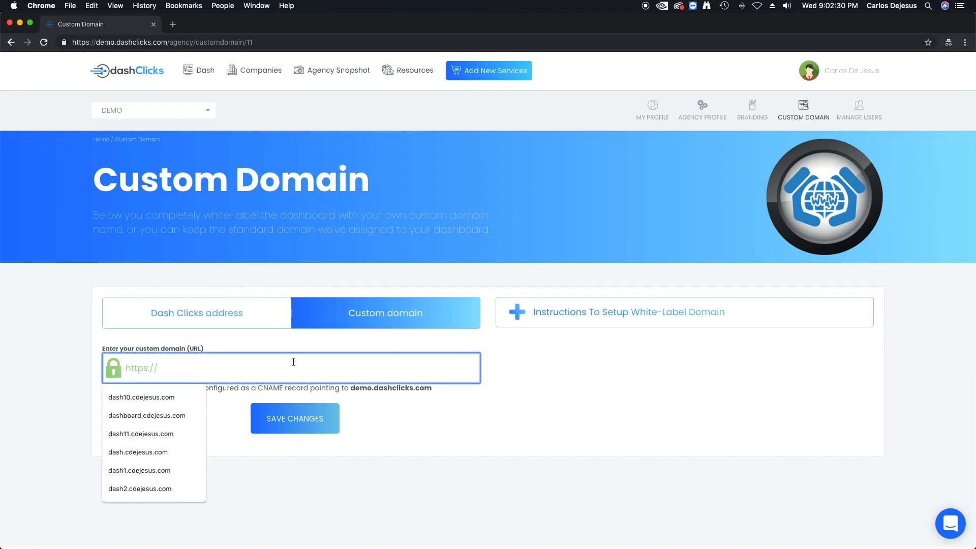
text(w)
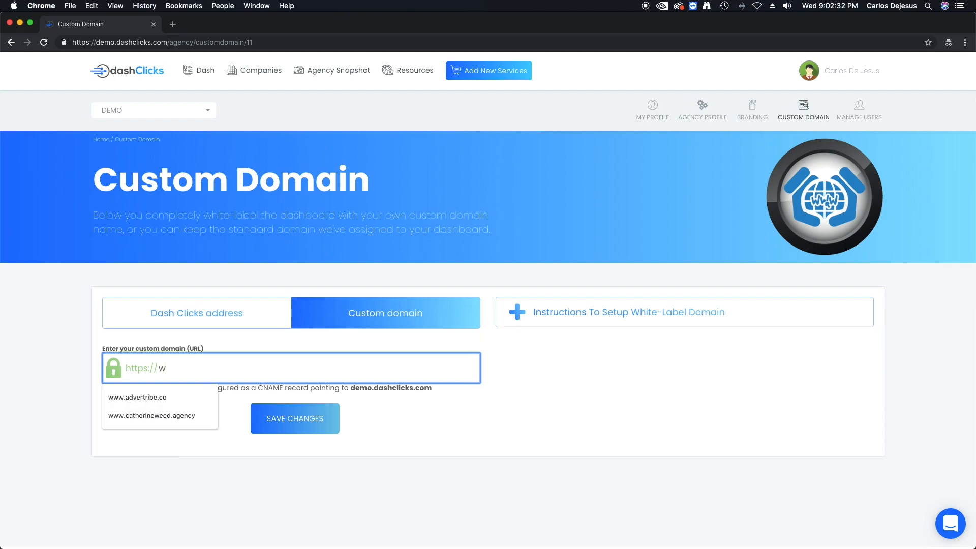
text(ww.pi)
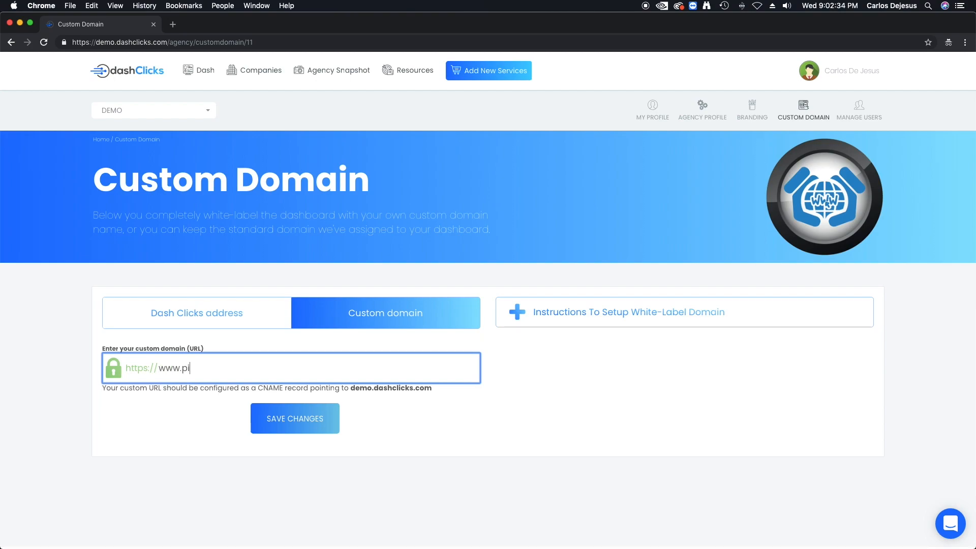
text(xalytics.co)
click(310, 417)
scroll(254, 412, down, 1)
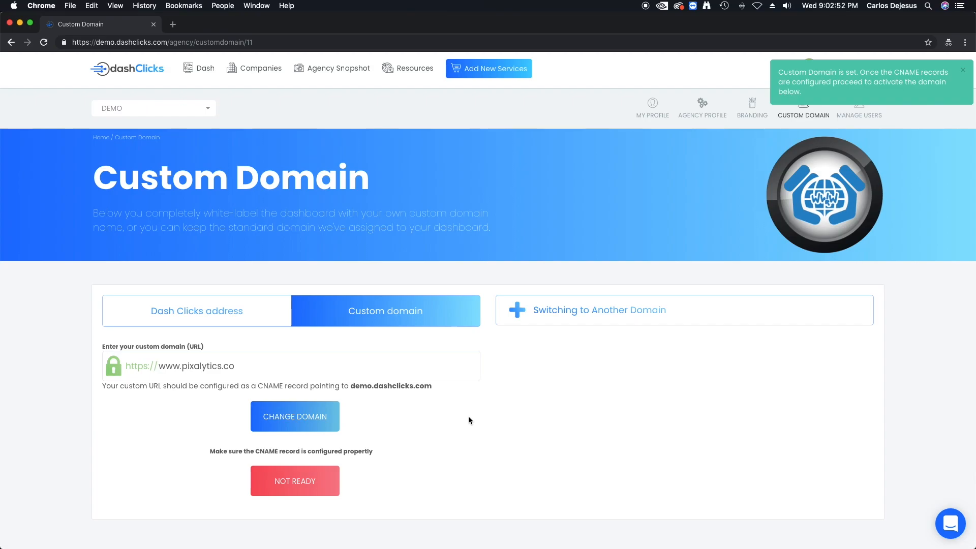
Examine the www prefix and the root domain part of the saved custom domain URL.
double_click(164, 367)
click(198, 366)
click(234, 368)
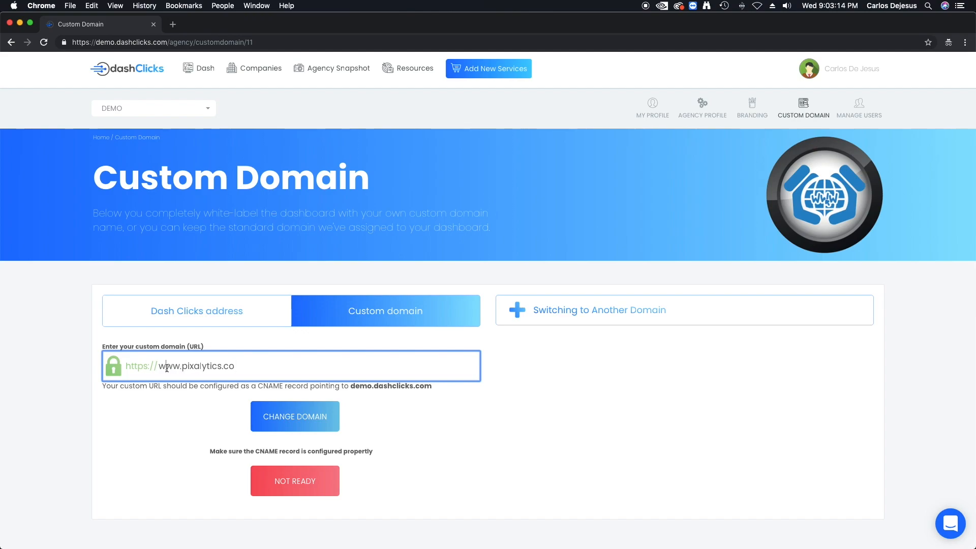
click(242, 366)
drag(242, 366, 185, 369)
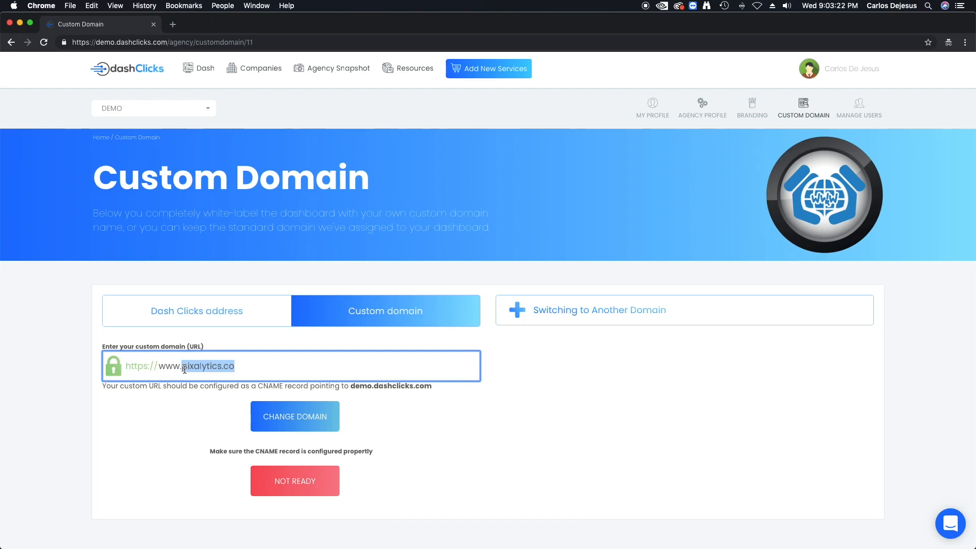
double_click(169, 367)
click(236, 367)
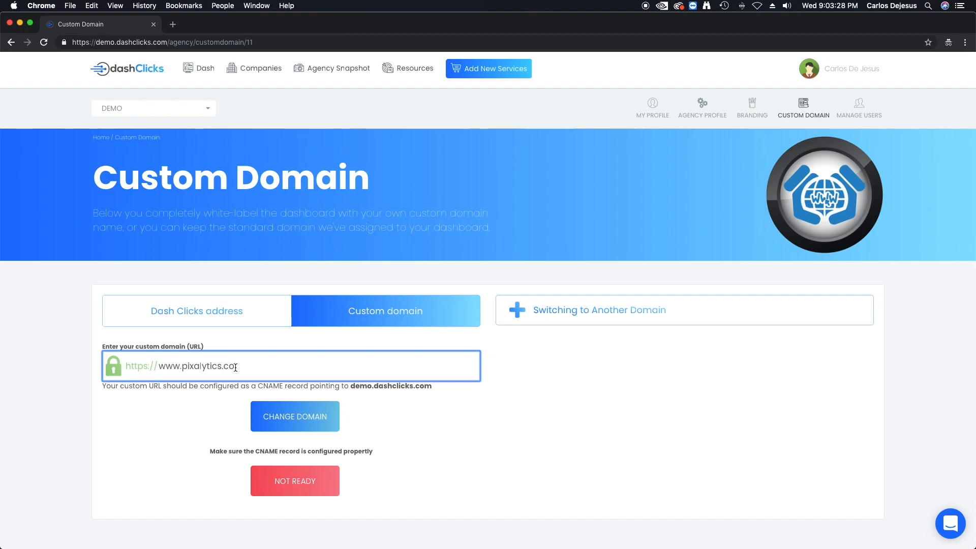
drag(183, 367, 253, 367)
click(232, 369)
click(352, 499)
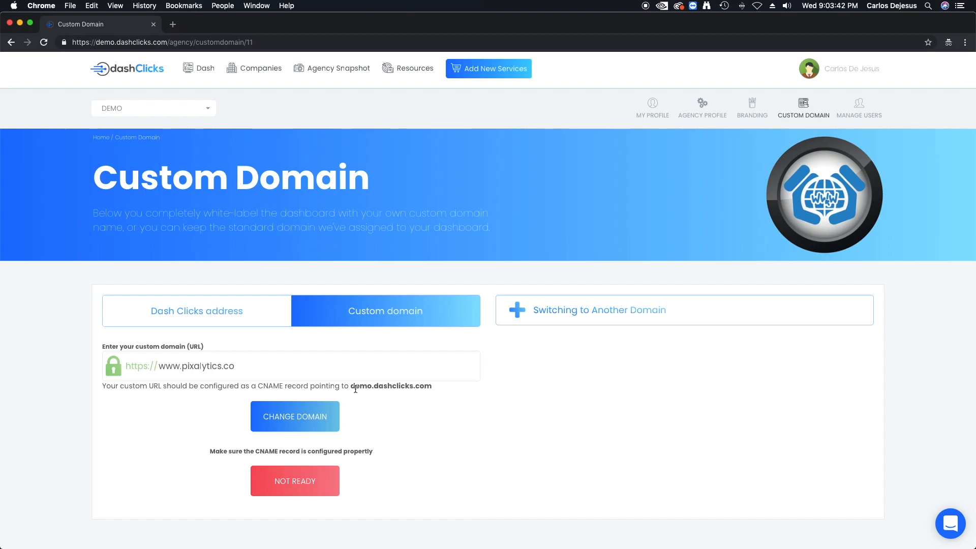
Copy the CNAME target demo.dashclicks.com and switch to the Namecheap window.
drag(350, 388, 436, 389)
key(super+c)
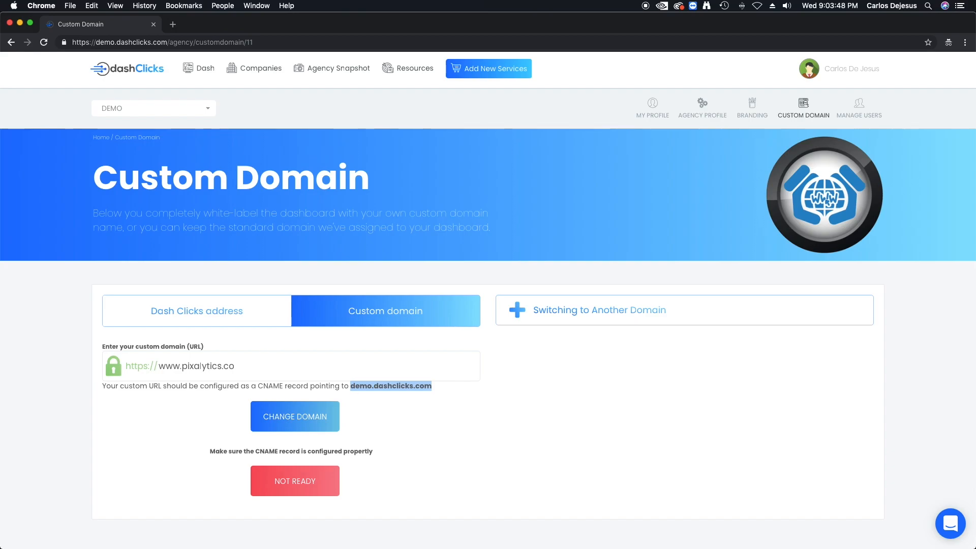
drag(0, 25, 239, 4)
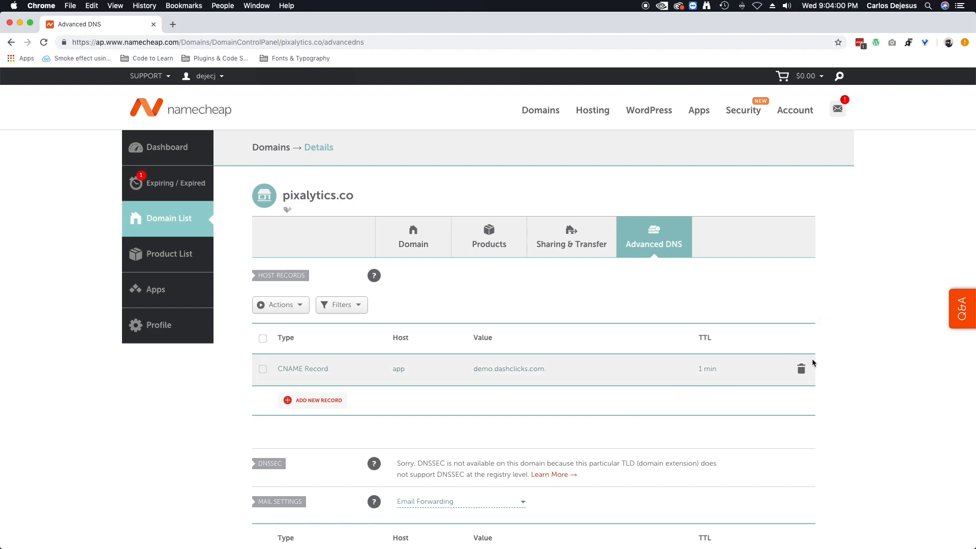
Add a new CNAME host record for pixalytics.co with the value demo.dashclicks.com.
click(313, 401)
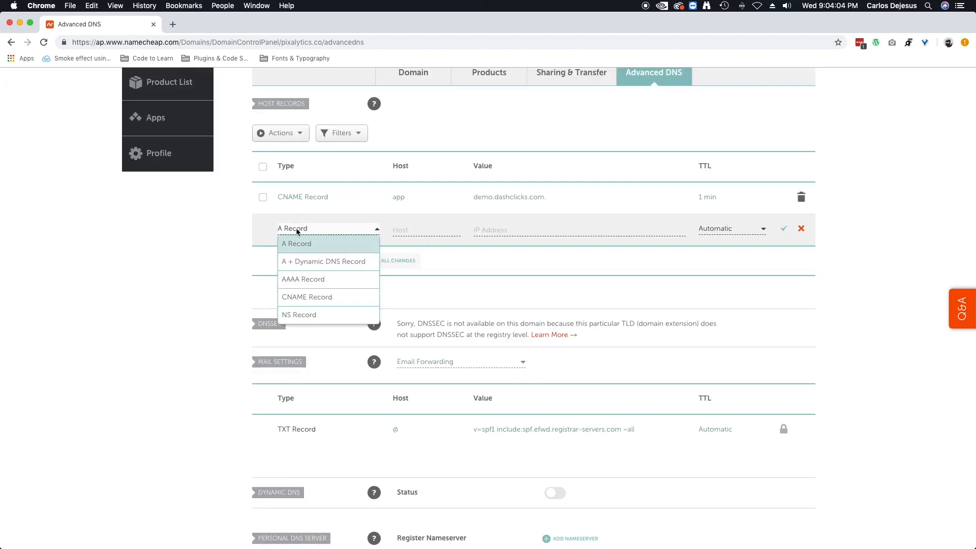
click(315, 299)
click(524, 231)
key(super+v)
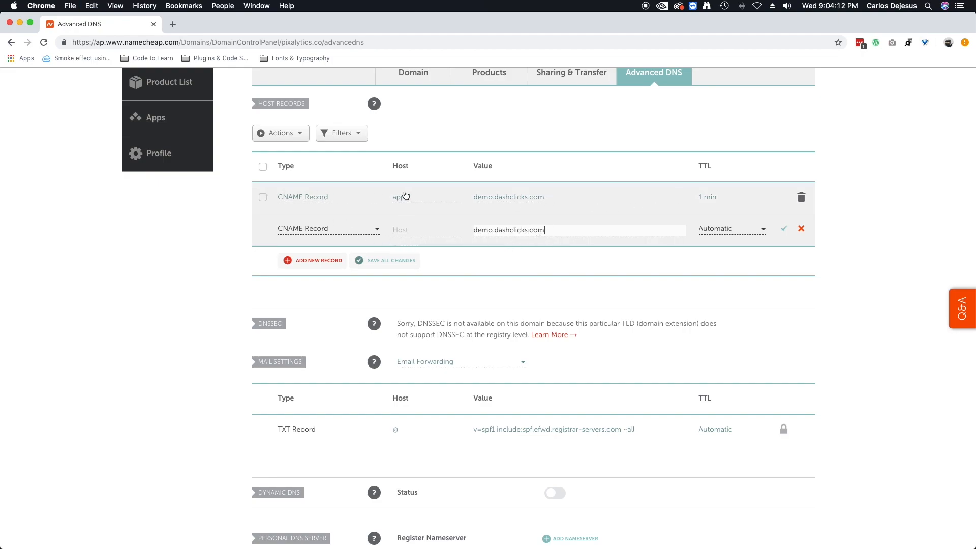
Set the new CNAME record's host to www and its TTL to 1 min, and save the record.
click(424, 230)
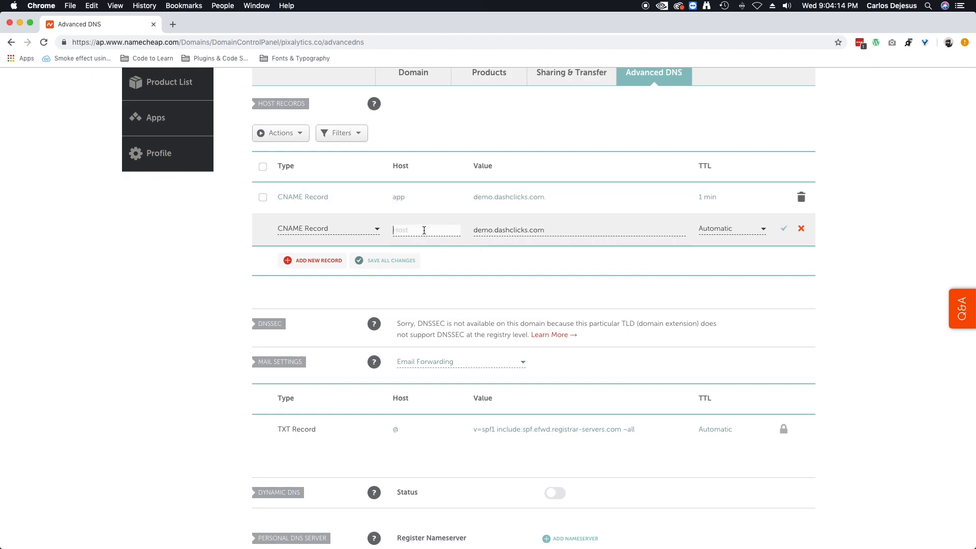
text(www)
click(732, 228)
scroll(722, 295, down, 2)
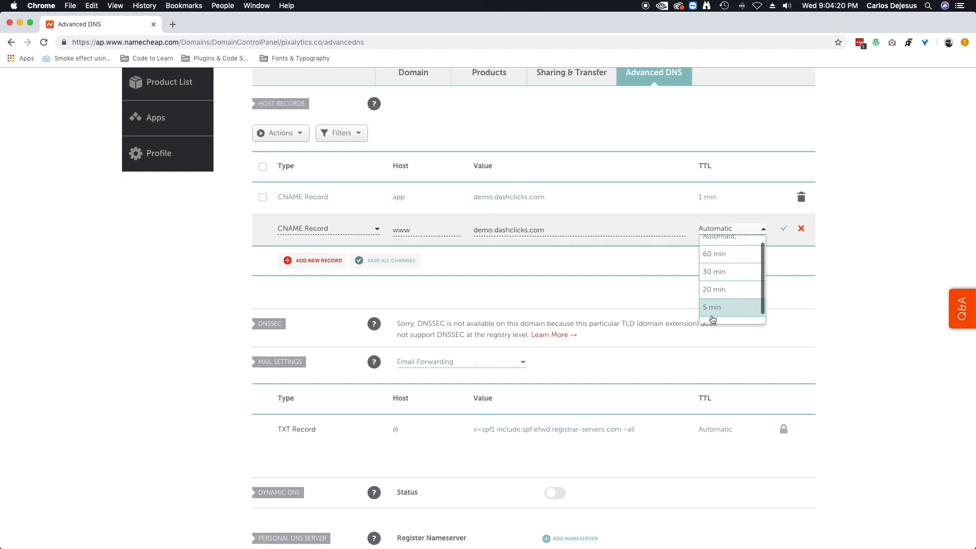
click(712, 315)
click(783, 229)
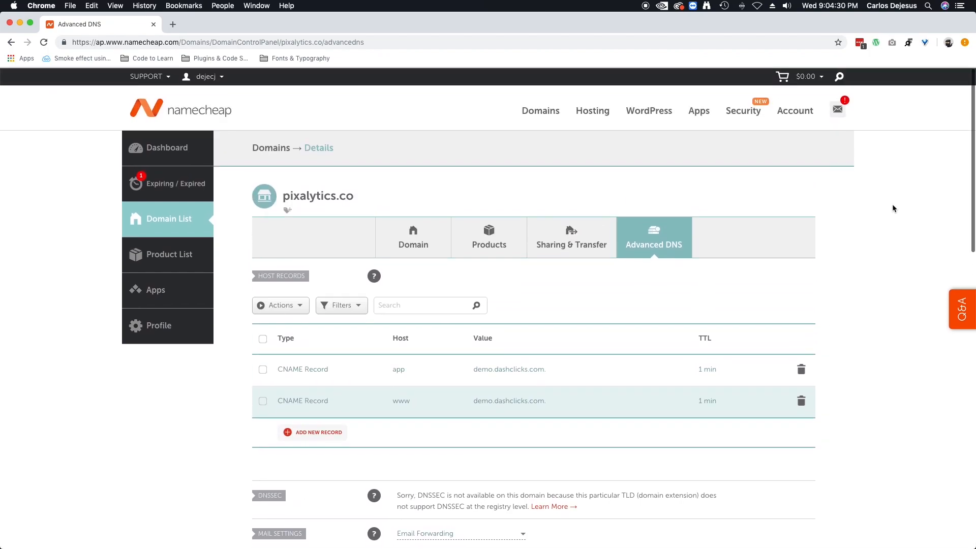
scroll(865, 237, down, 7)
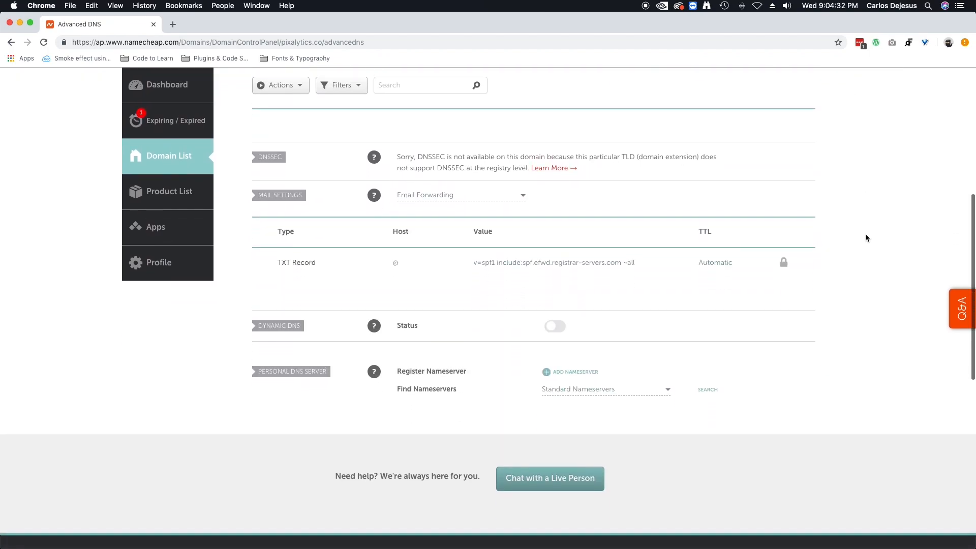
scroll(865, 237, up, 6)
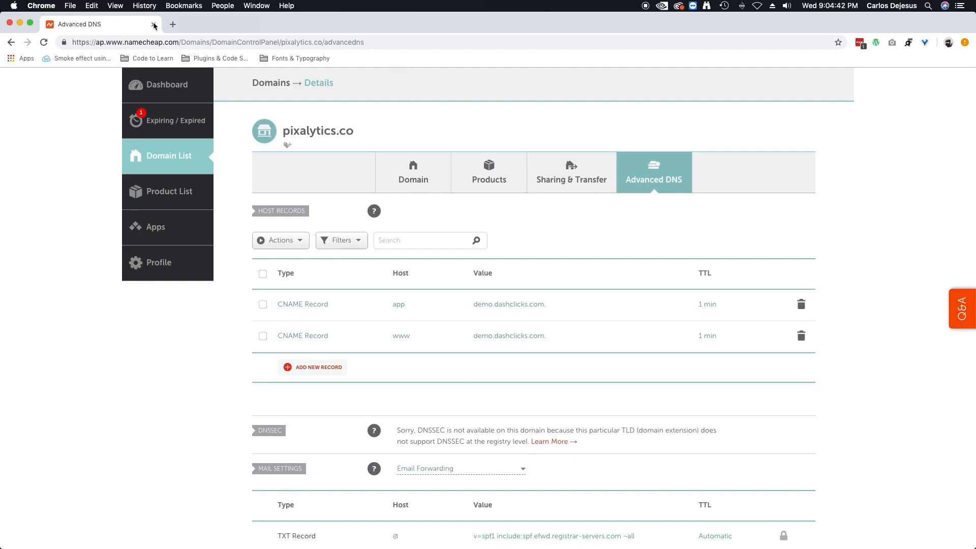
click(173, 24)
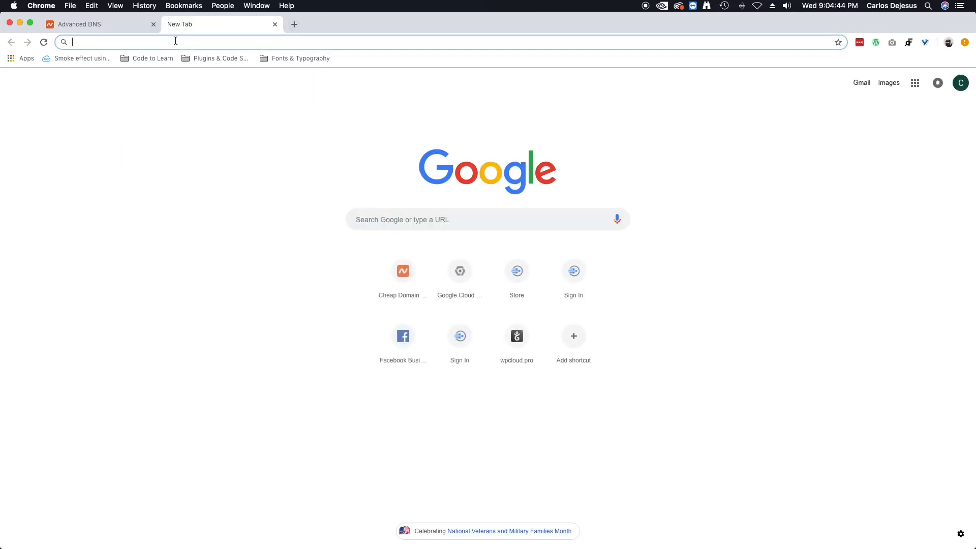
text(pixalytics)
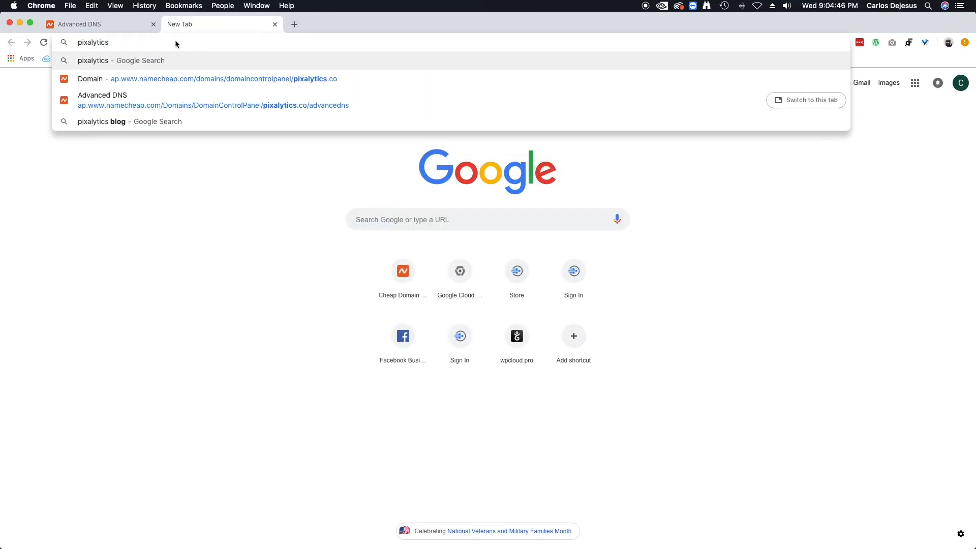
text(.co)
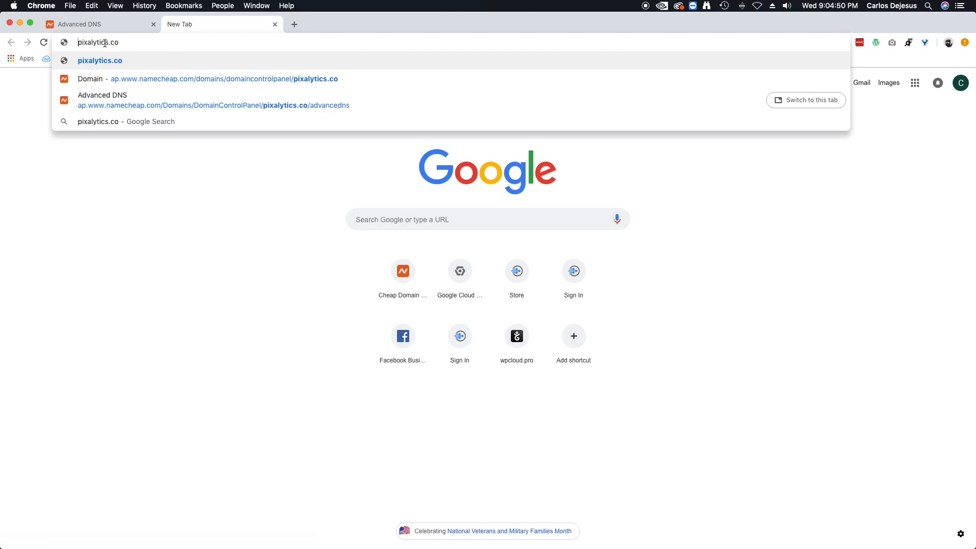
key(super+Left)
text(www.)
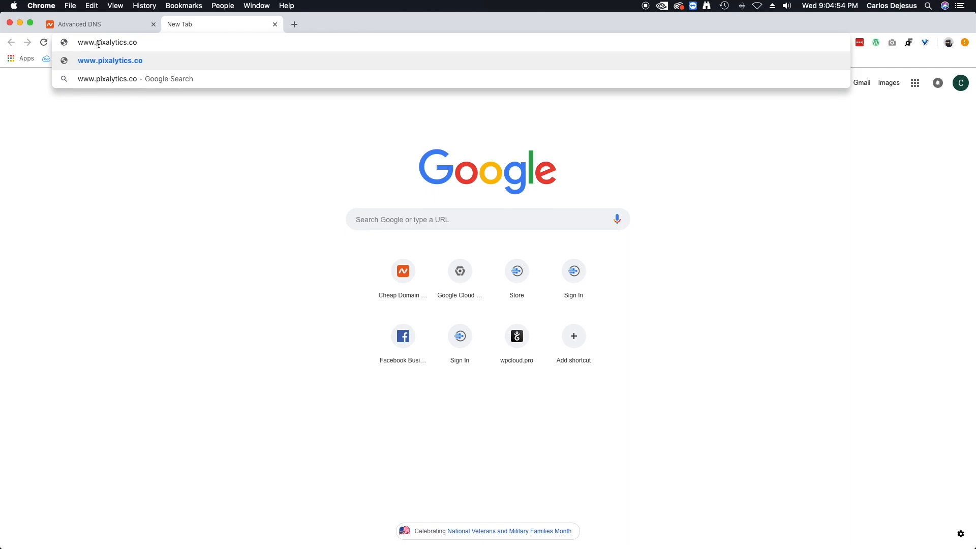
drag(143, 41, 56, 37)
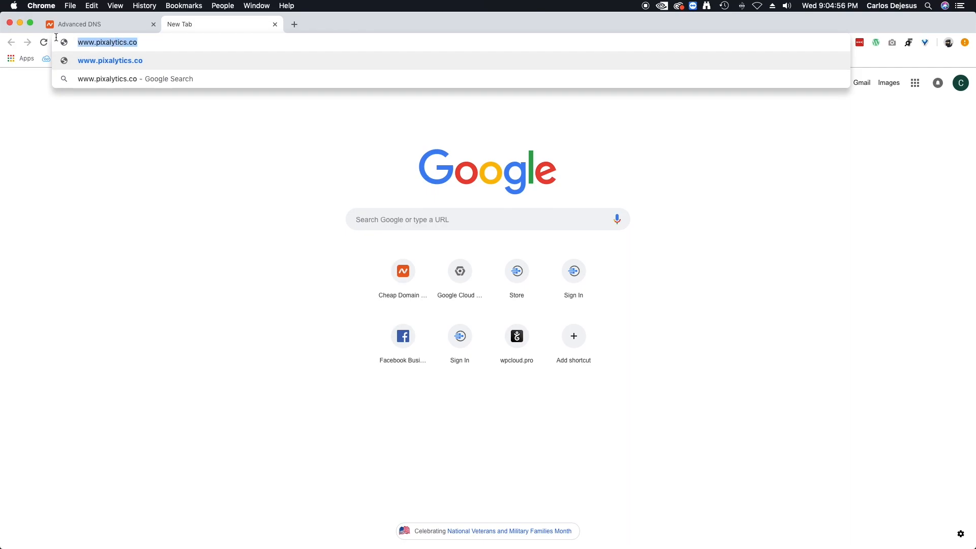
drag(137, 42, 39, 42)
click(103, 43)
key(BackSpace)
click(104, 26)
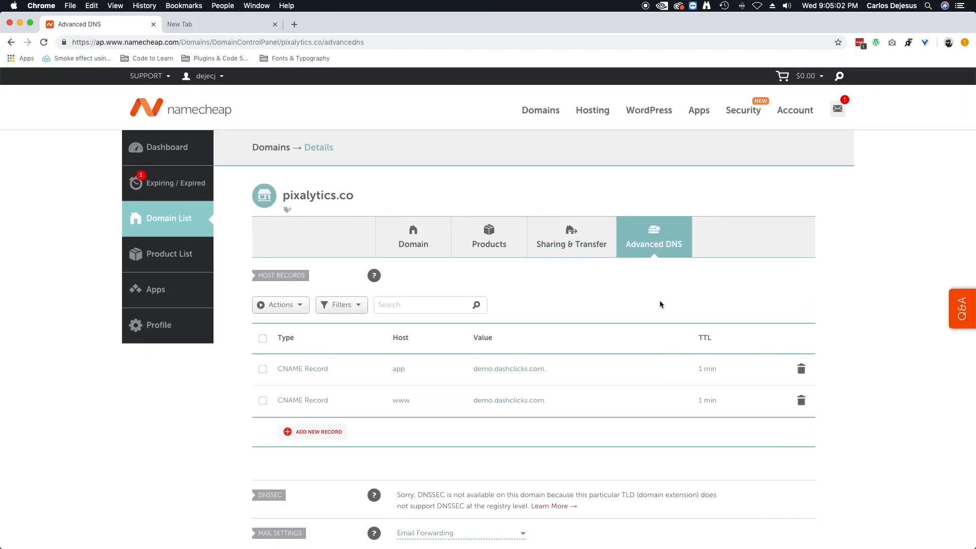
Open the general domain settings of pixalytics.co and examine the Redirect Domain section.
click(414, 239)
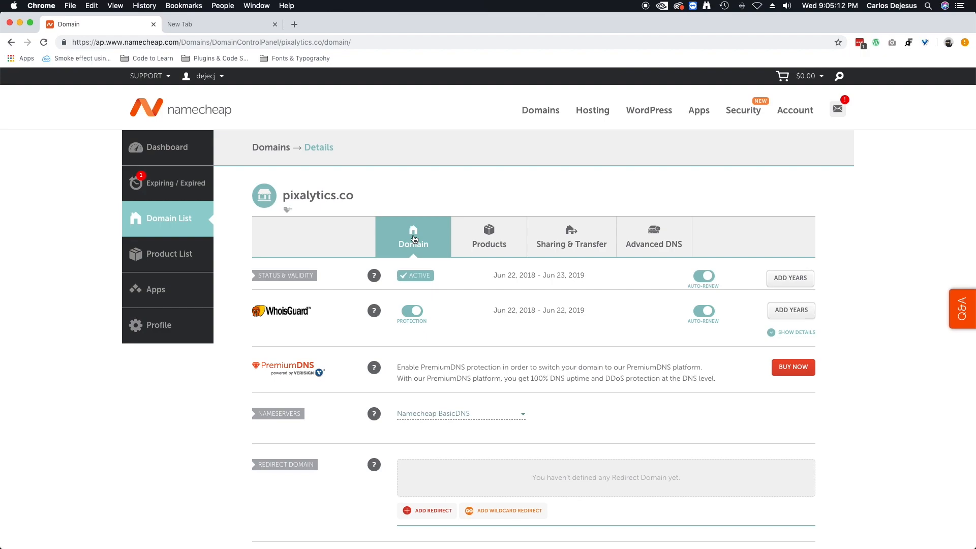
scroll(398, 238, down, 5)
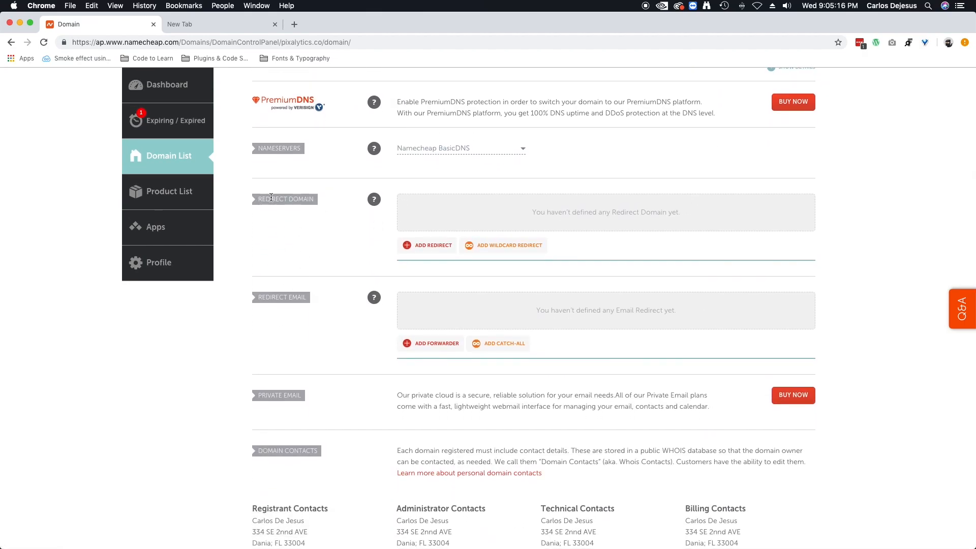
drag(258, 199, 311, 201)
drag(261, 201, 257, 200)
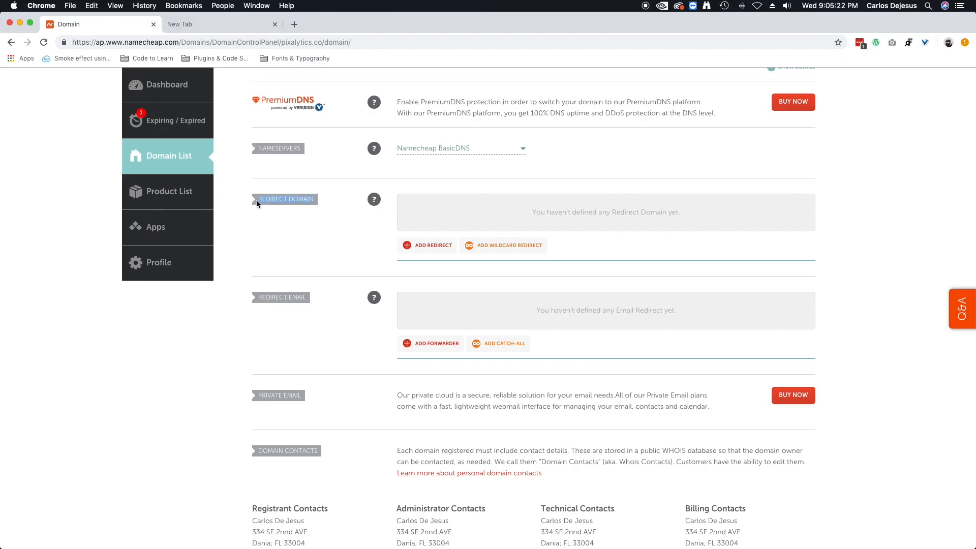
drag(257, 201, 313, 200)
click(306, 200)
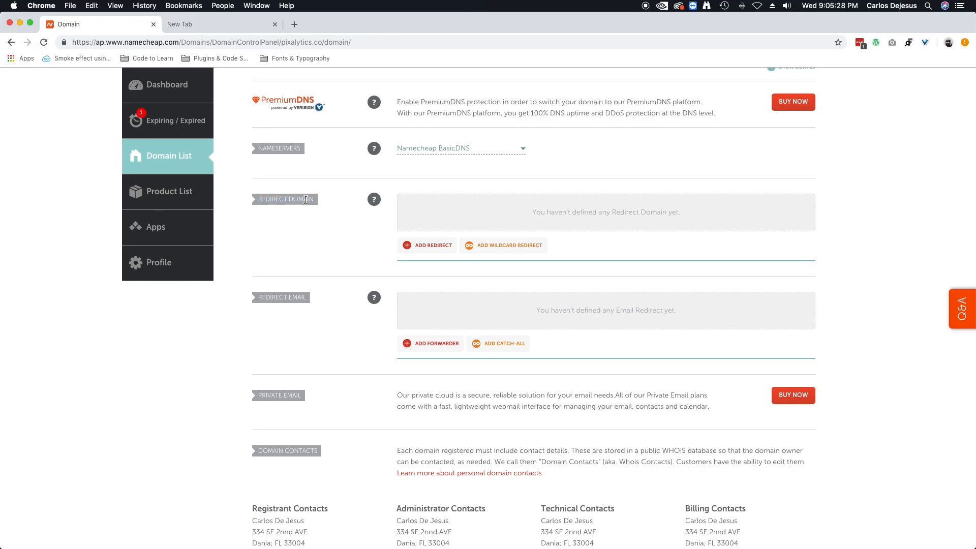
double_click(260, 200)
click(304, 200)
click(416, 245)
click(439, 234)
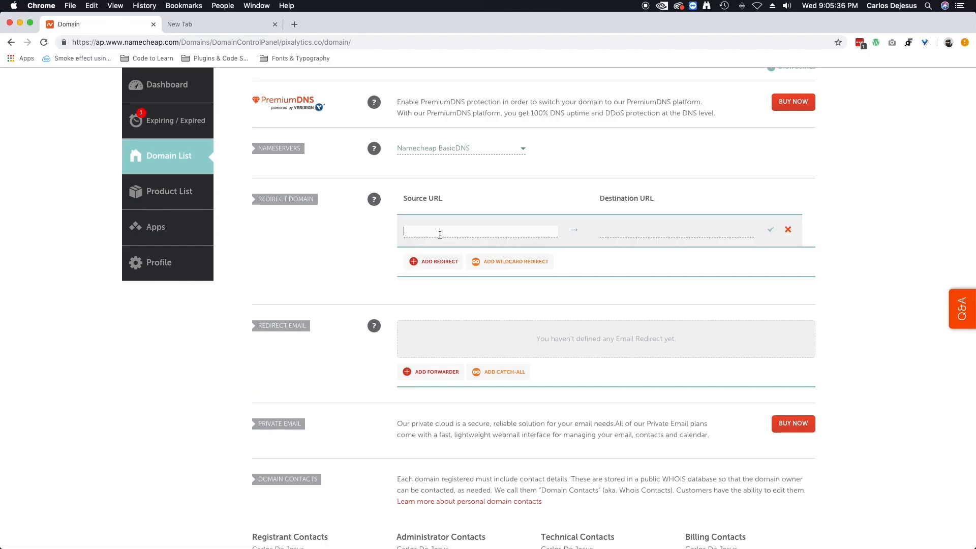
text(pixalytics.co)
click(643, 231)
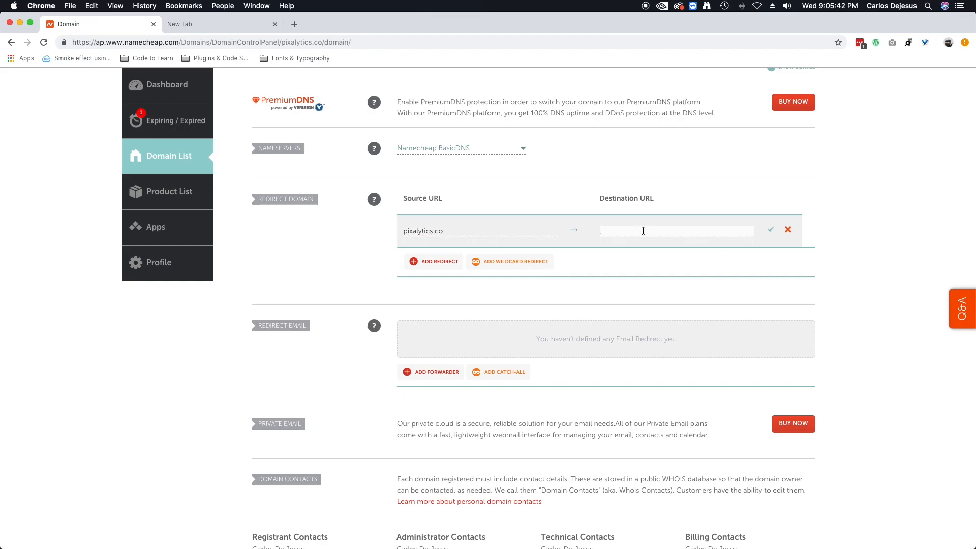
text(www.pixalytics.co)
click(601, 232)
text(https://)
drag(606, 233, 644, 232)
click(610, 233)
click(651, 232)
click(423, 230)
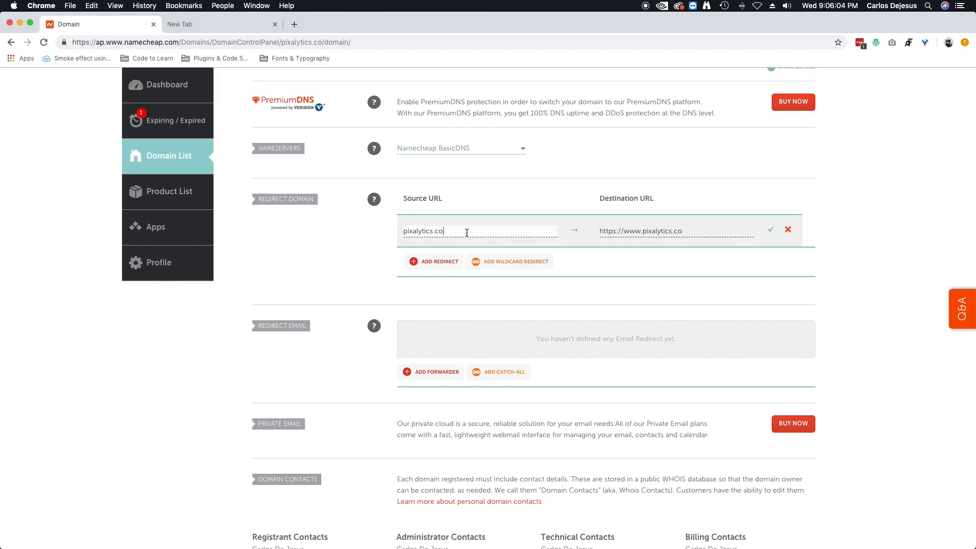
click(771, 232)
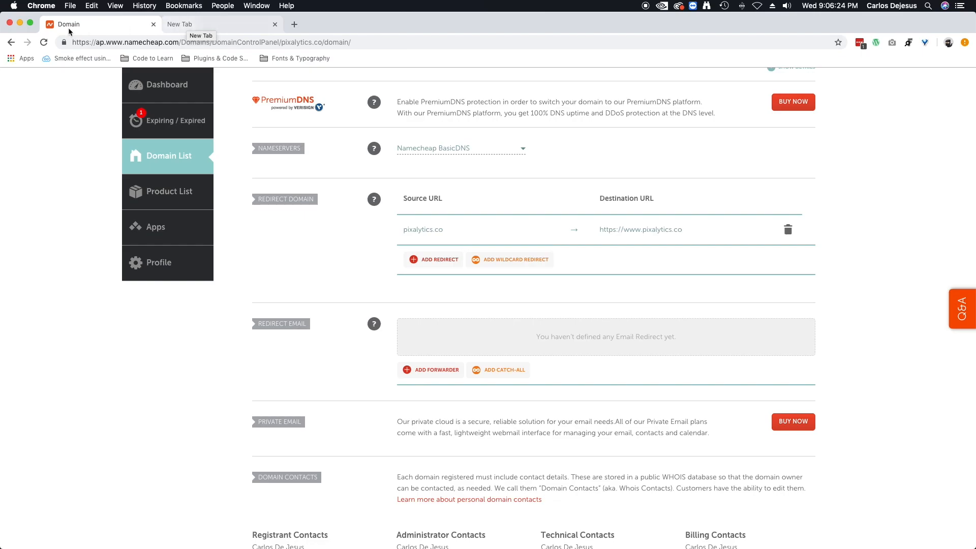
drag(393, 27, 975, 27)
drag(377, 514, 231, 480)
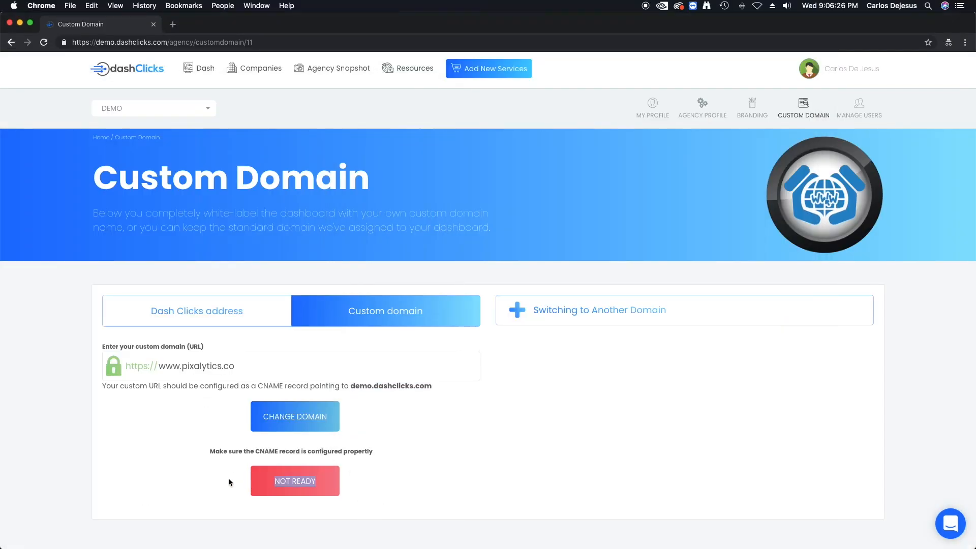
click(212, 461)
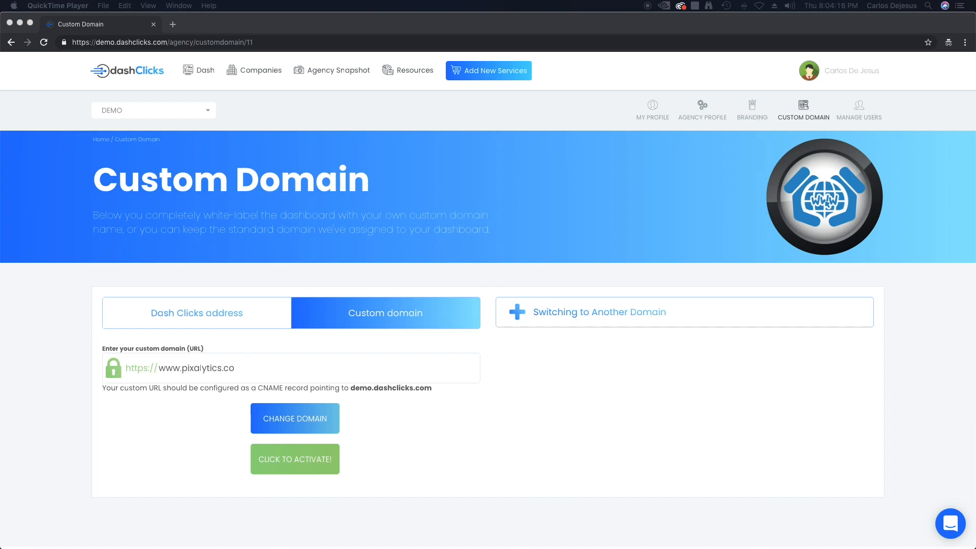
click(241, 454)
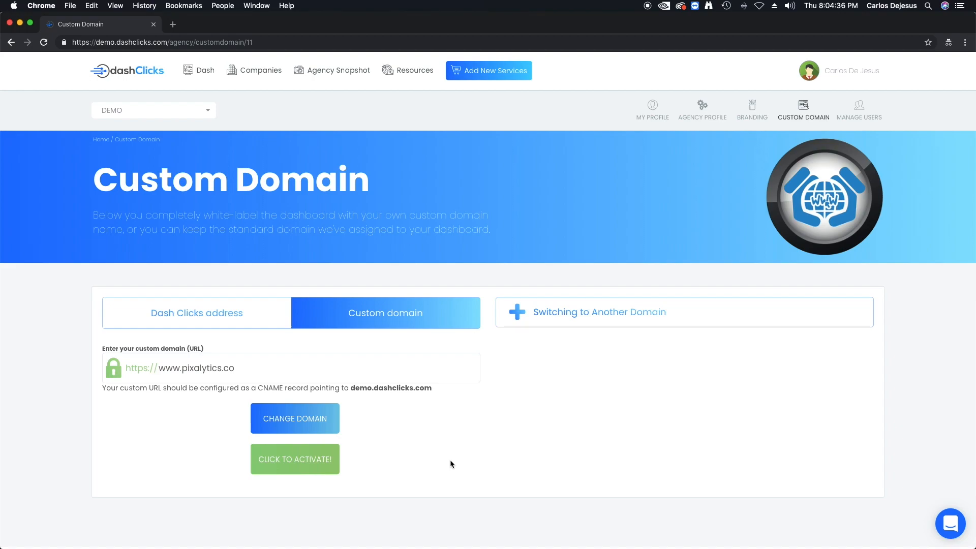
click(301, 462)
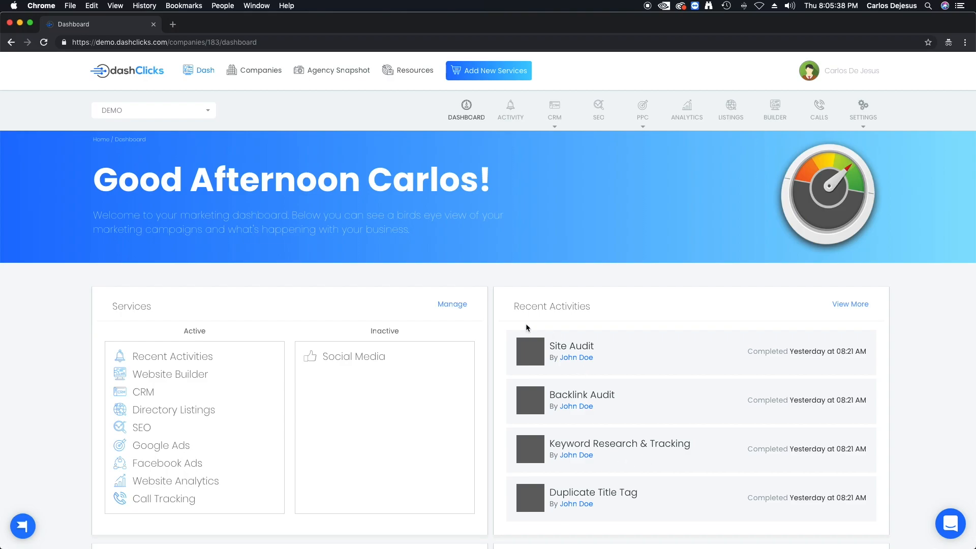
click(172, 25)
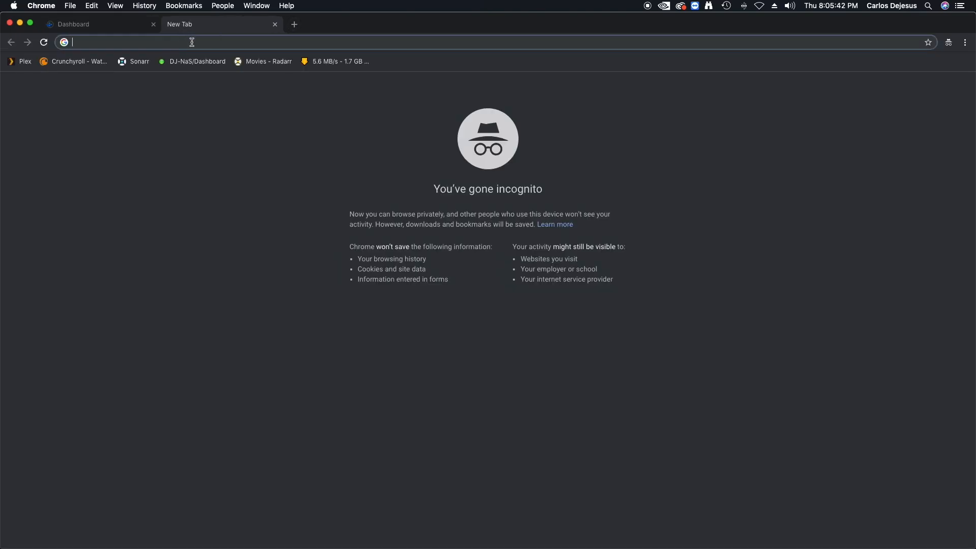
text(prox)
key(BackSpace)
key(BackSpace)
key(BackSpace)
key(BackSpace)
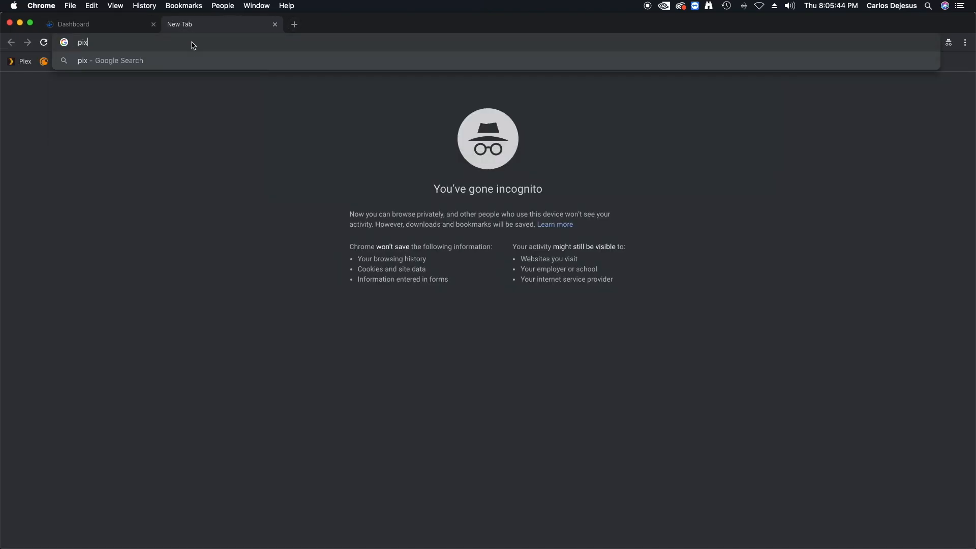
text(ww)
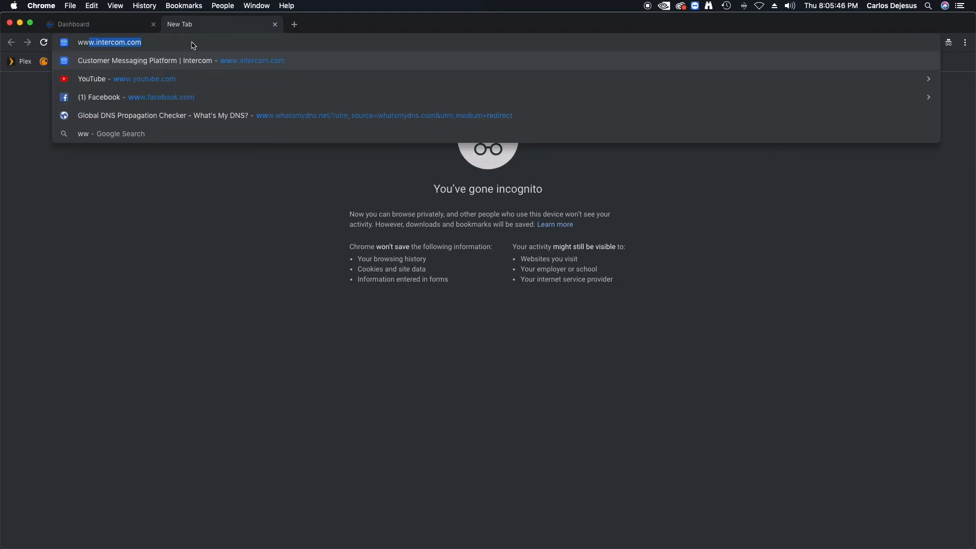
text(w)
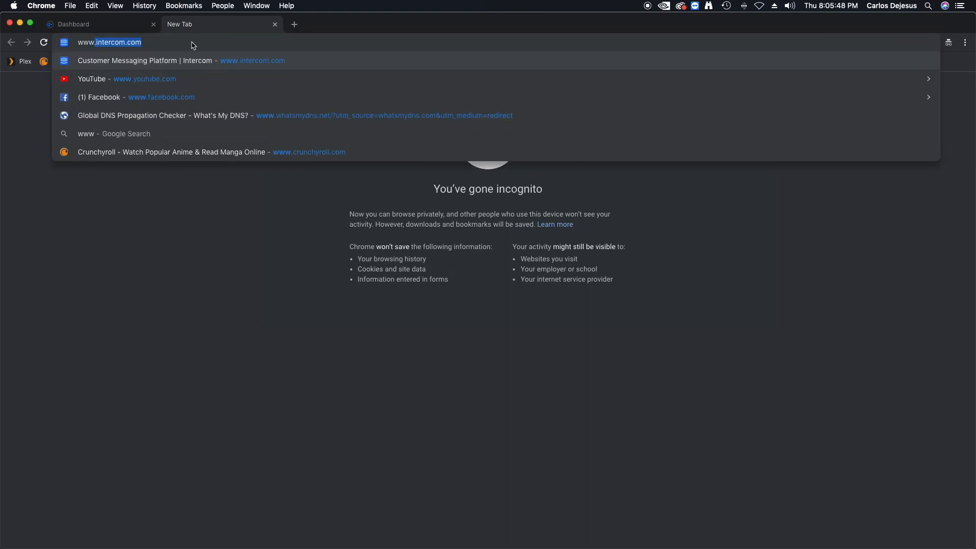
text(.pixa)
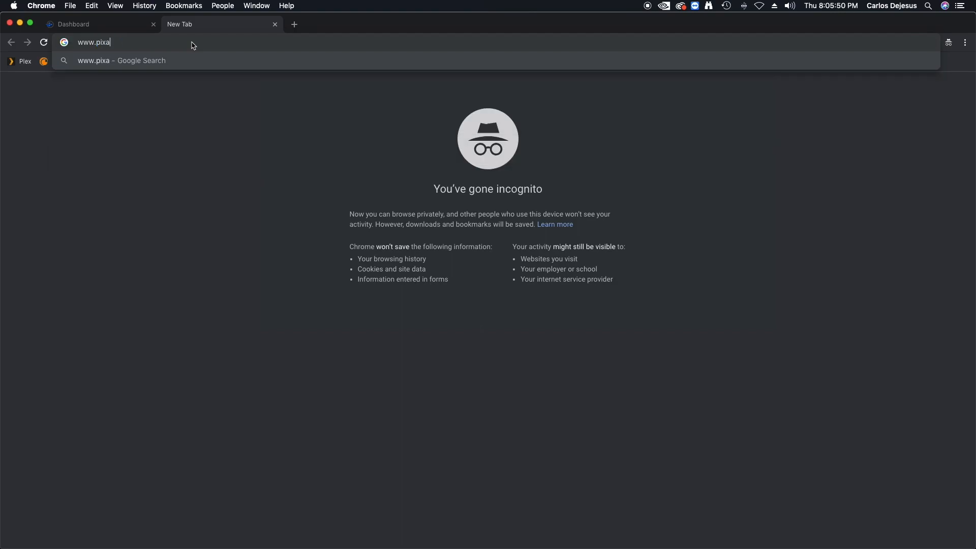
text(lytics.co)
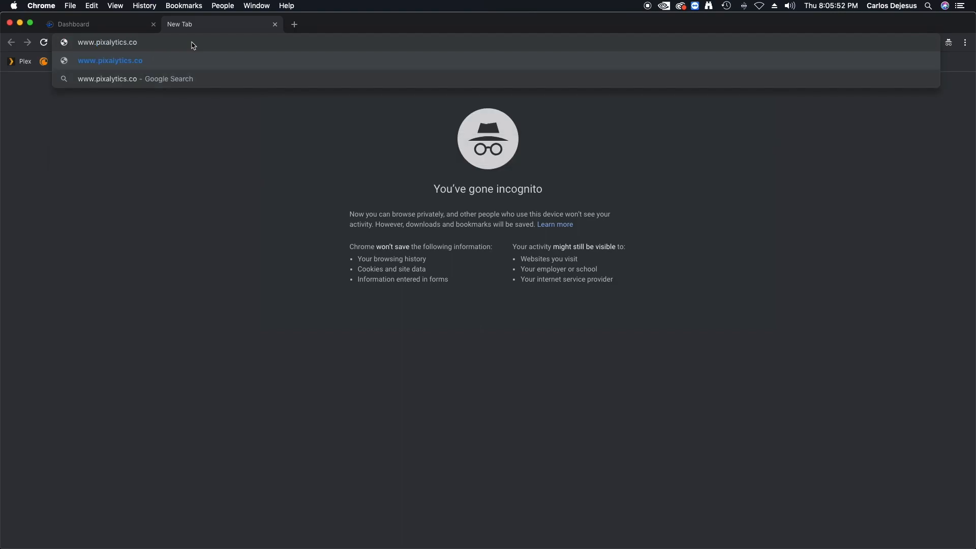
key(Return)
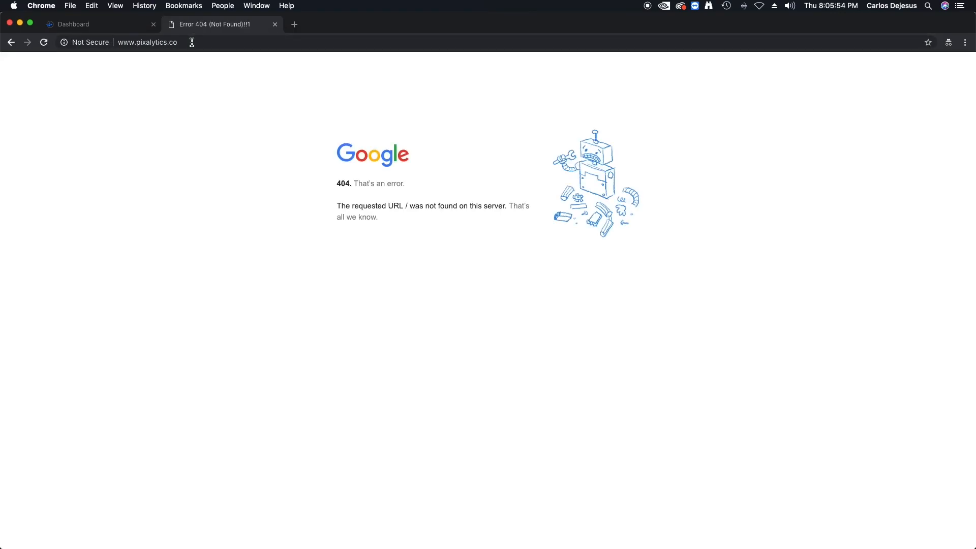
click(192, 42)
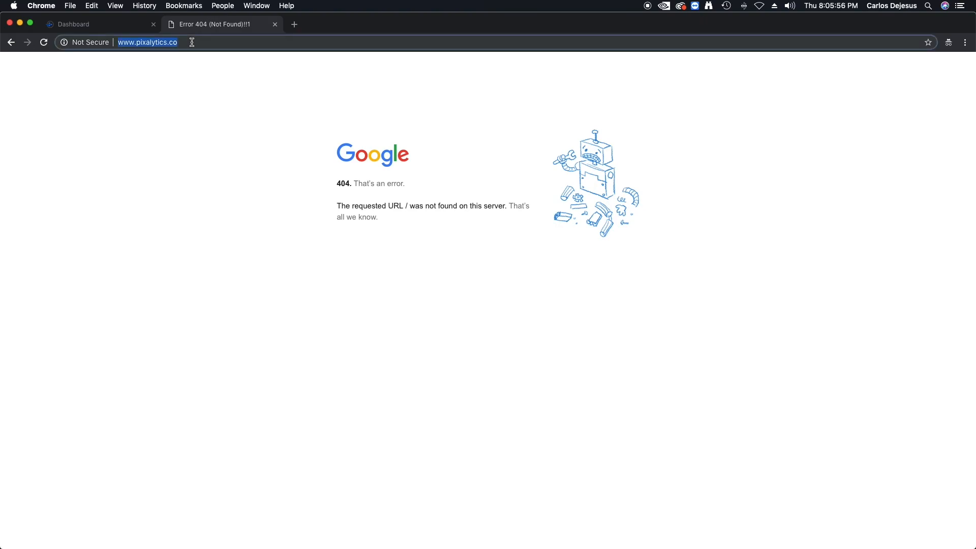
click(191, 43)
click(215, 128)
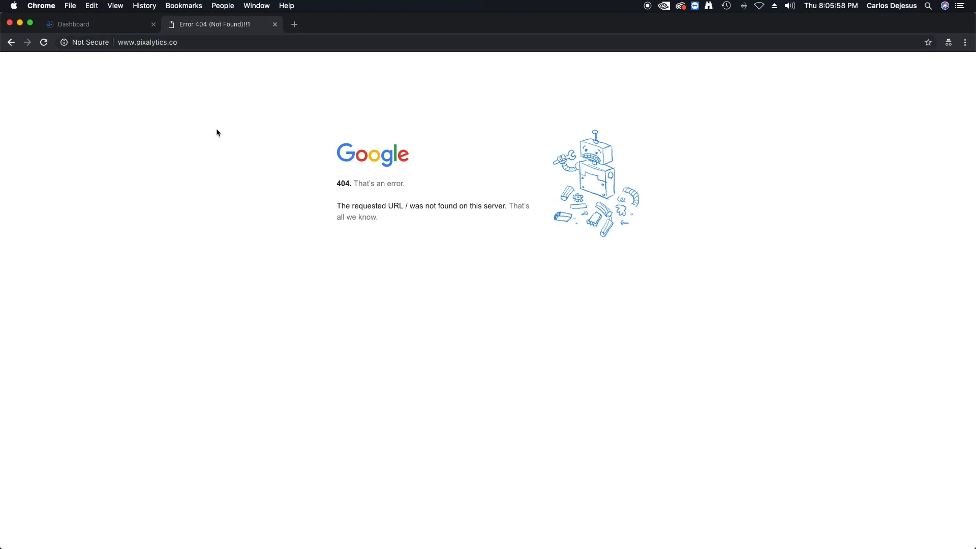
click(184, 42)
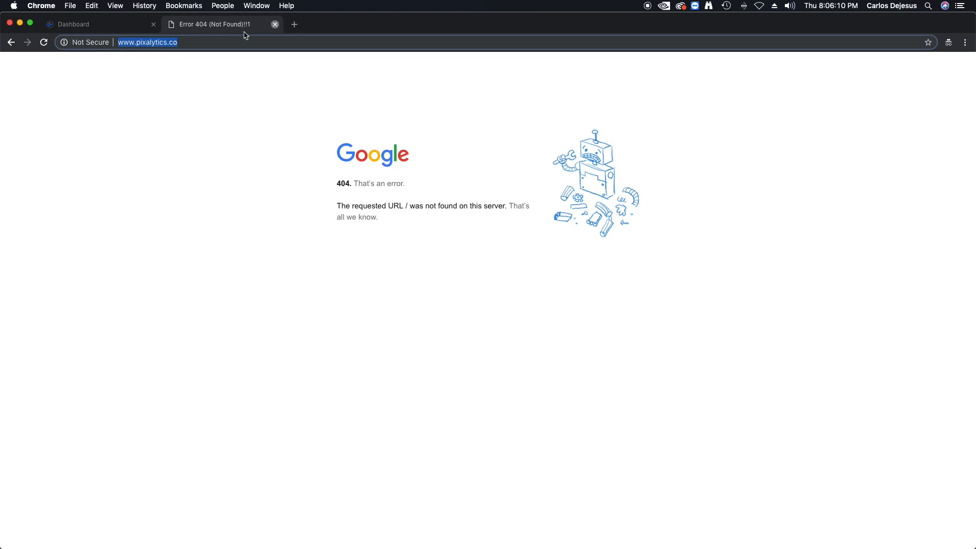
click(275, 25)
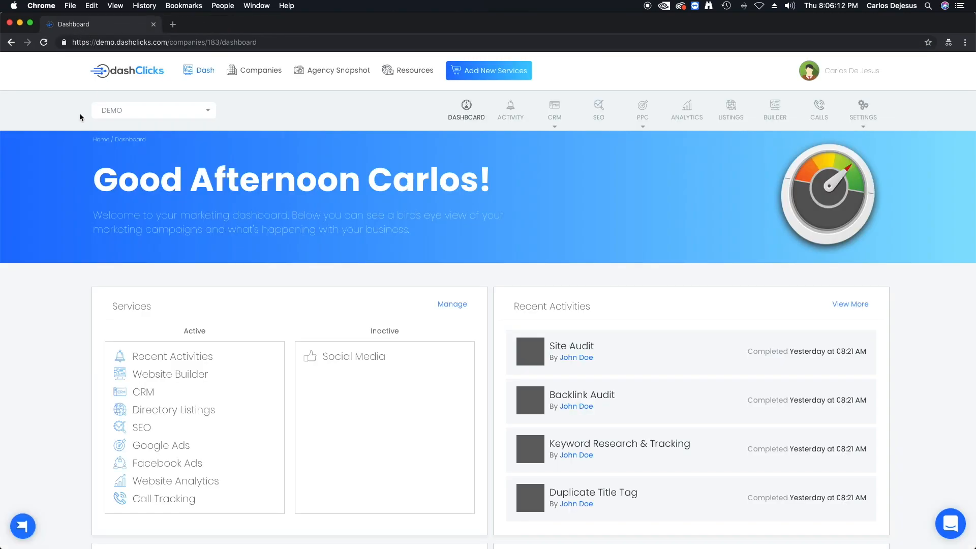
drag(99, 44, 167, 42)
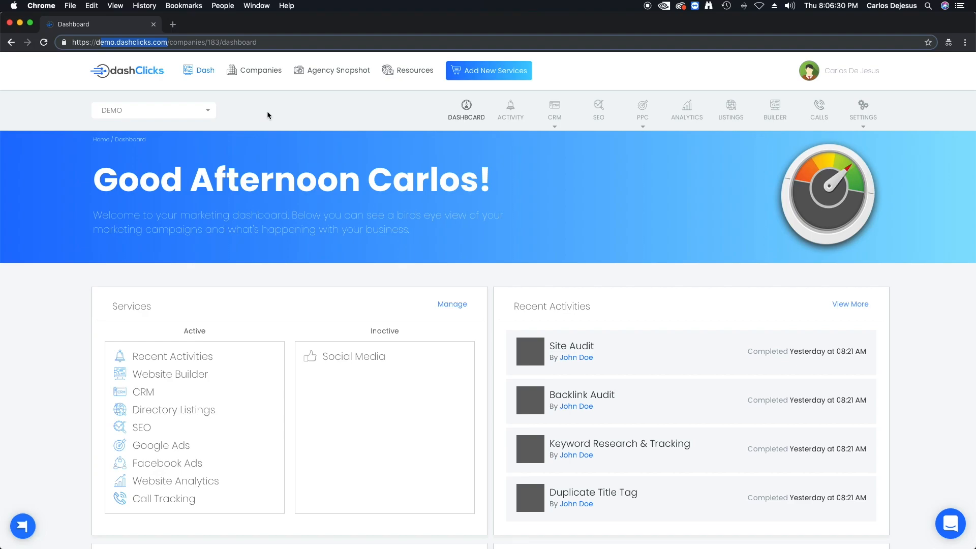
click(229, 42)
Open demo.dashclicks.com in the incognito window and check which domain the login page's address uses.
triple_click(279, 42)
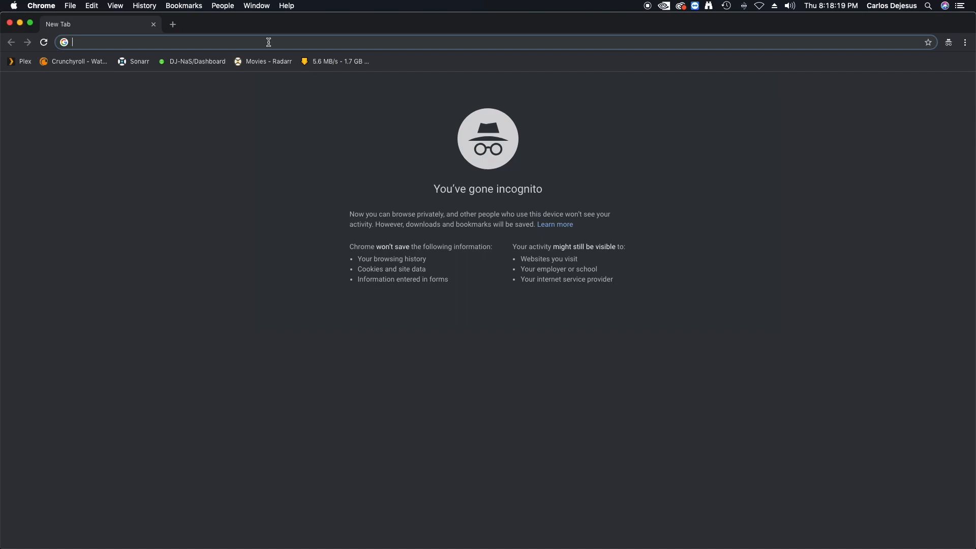
text(demo.)
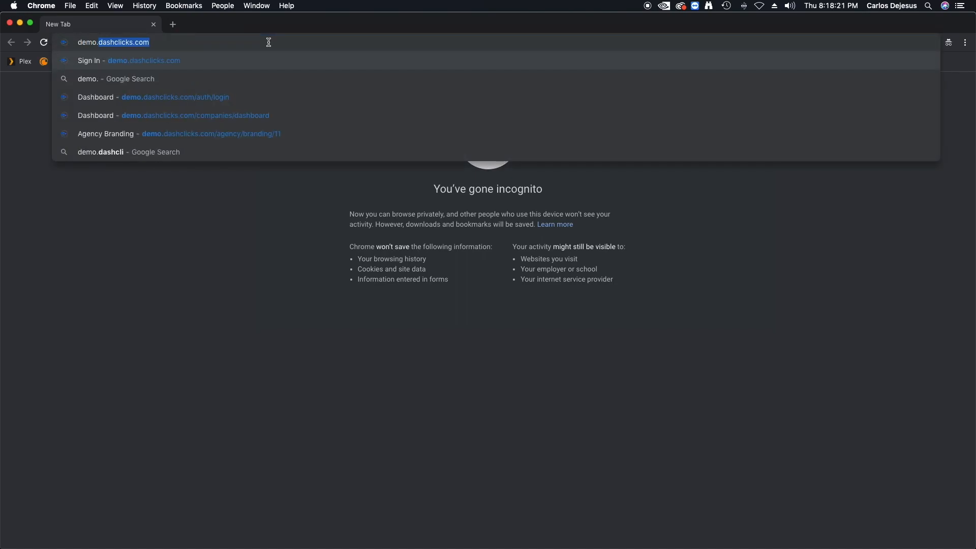
text(dashclic)
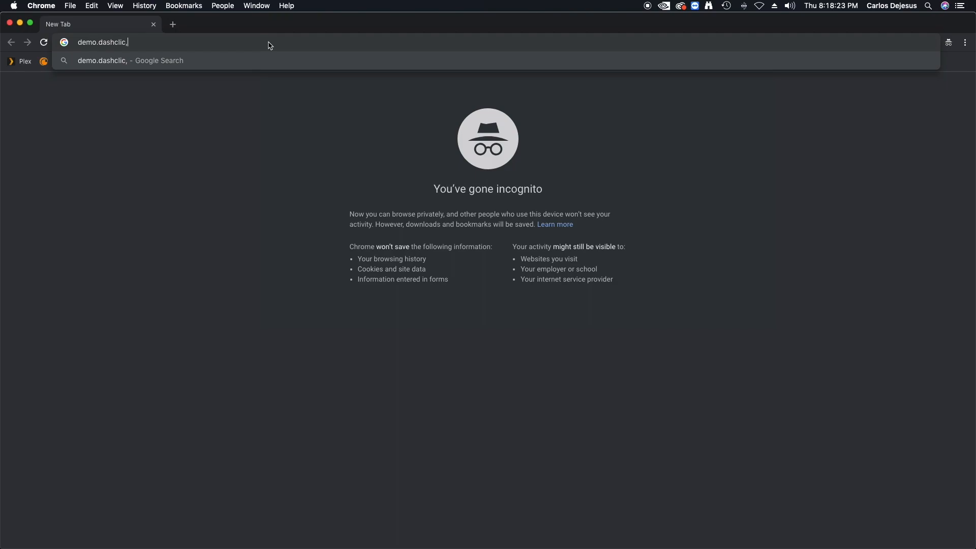
text(ks.com)
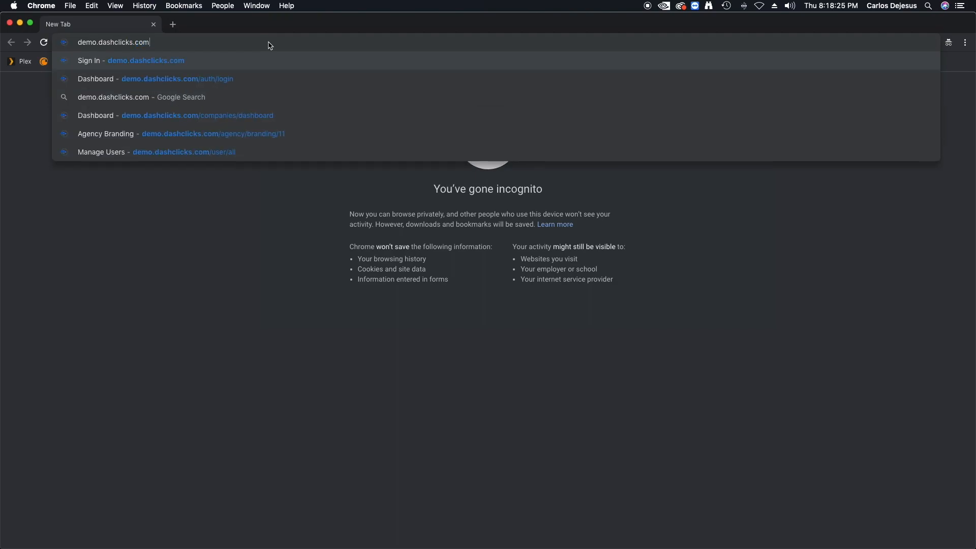
key(Return)
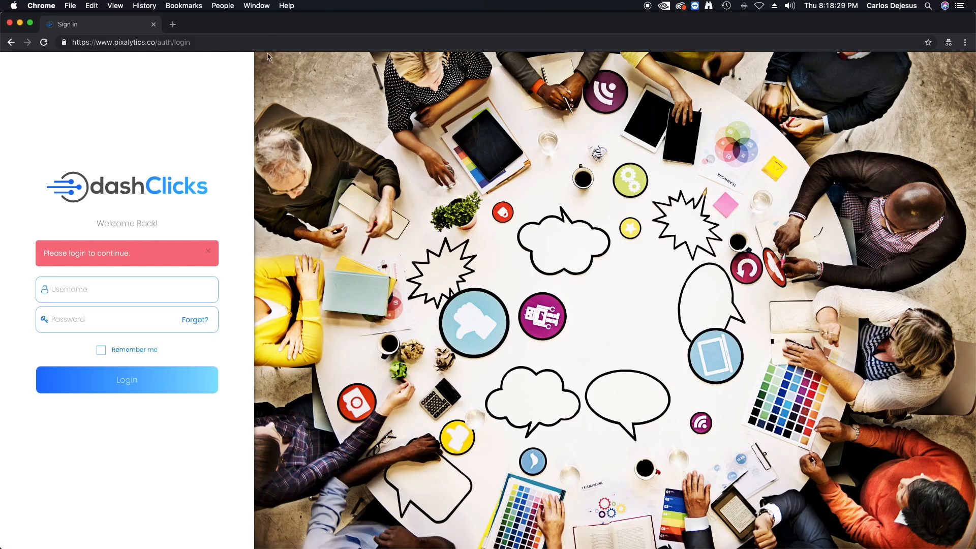
click(154, 42)
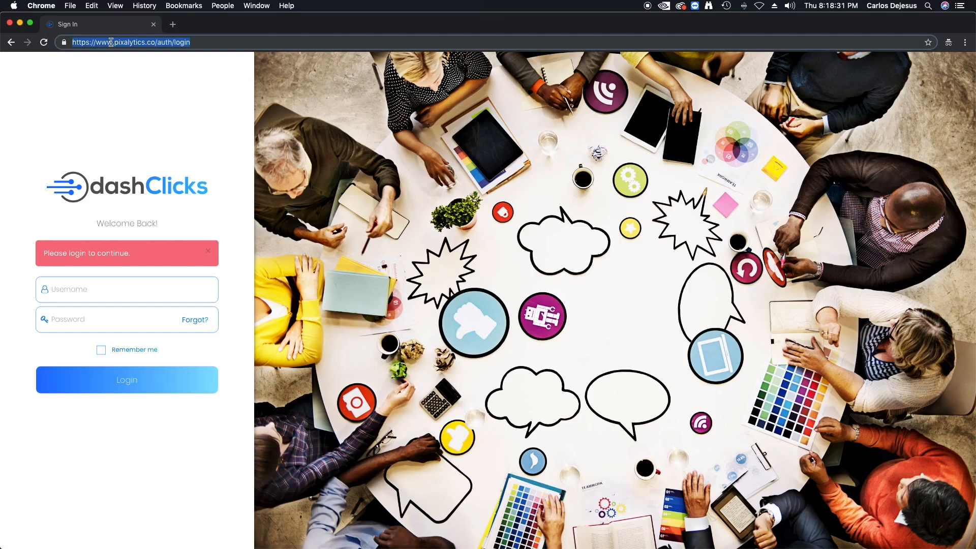
click(158, 43)
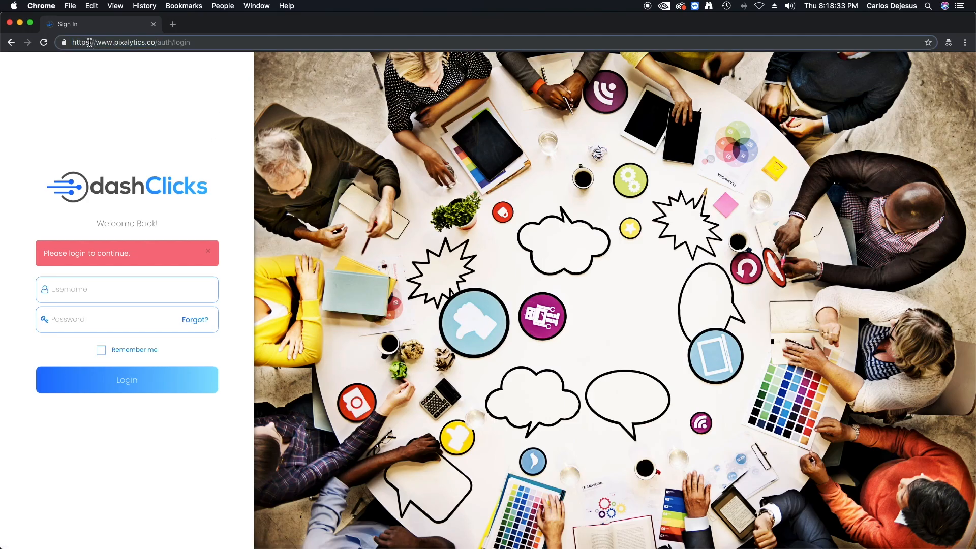
drag(73, 42, 156, 43)
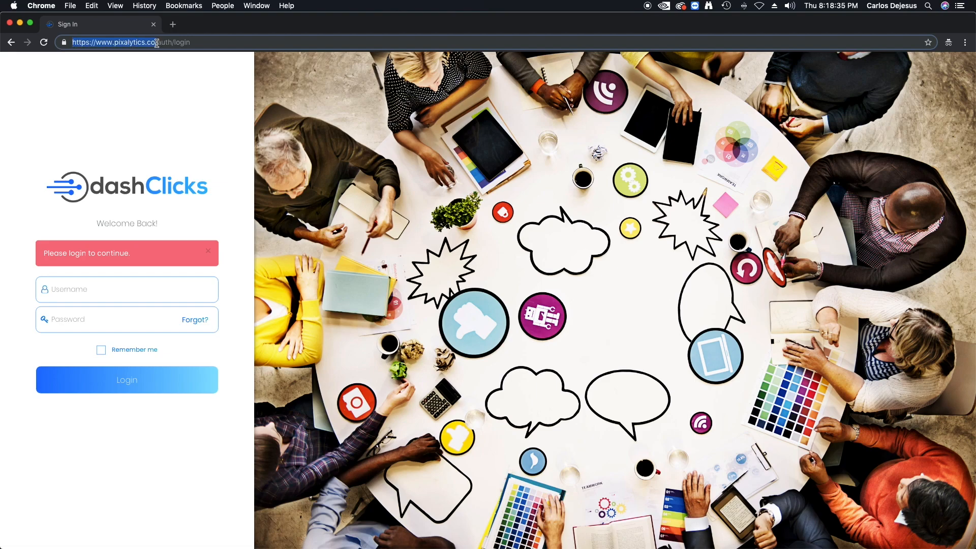
click(186, 44)
Log in to the dashboard by entering the account username and the account password.
click(95, 289)
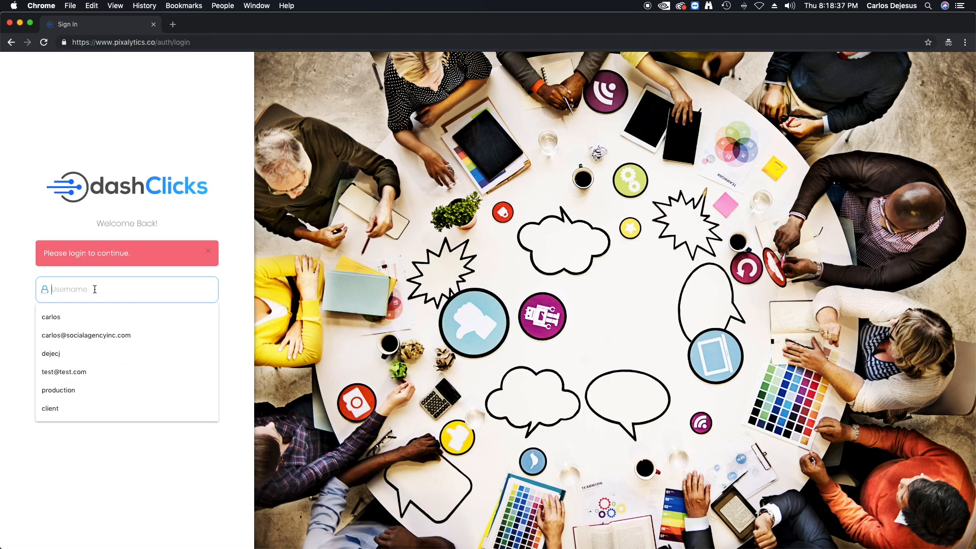
text(carlos)
key(Tab)
text(••••)
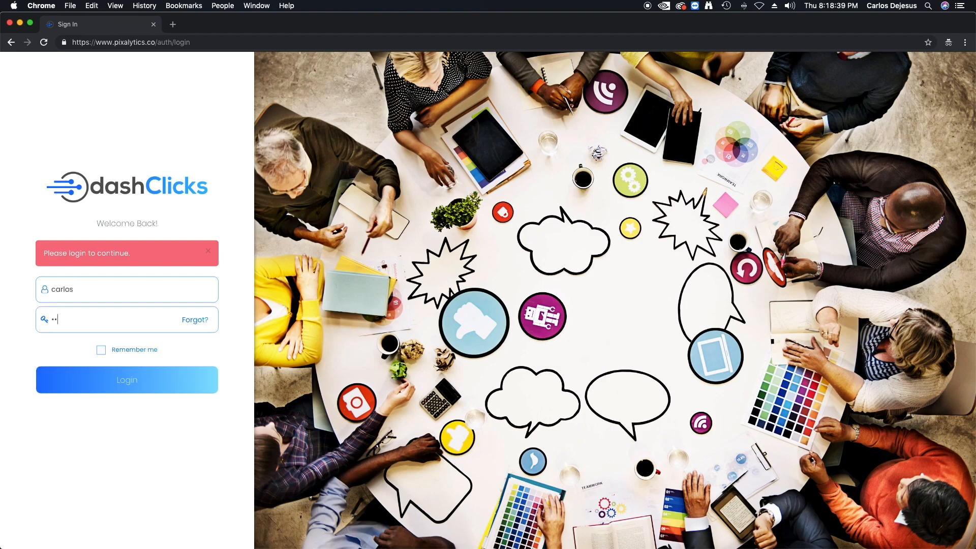
text(••••••)
key(Return)
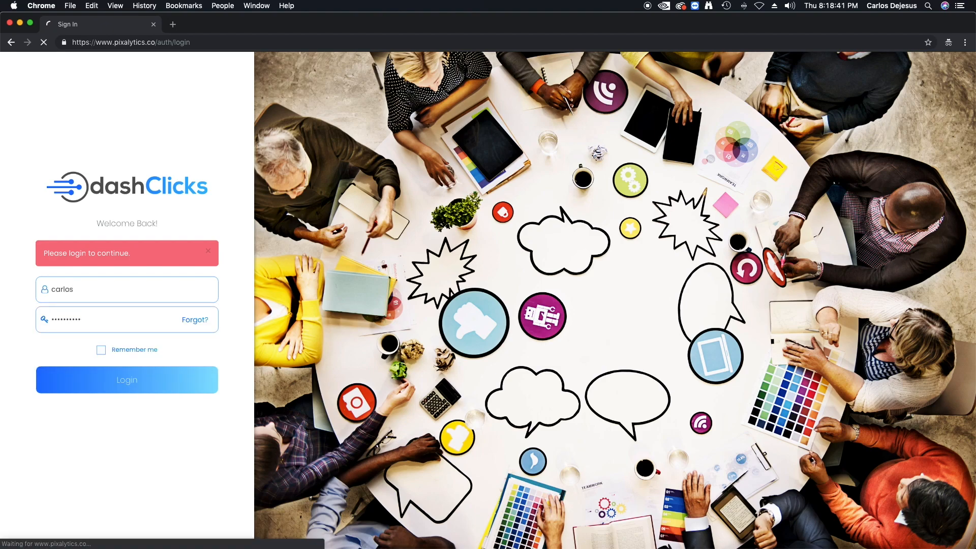